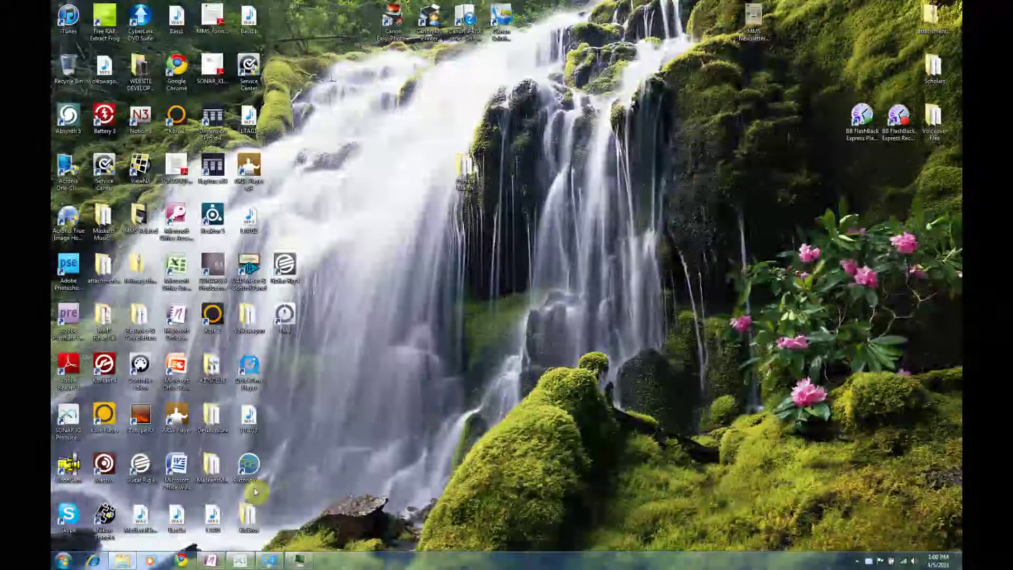
Launch dpclat from the Downloads folder so DPC Latency Checker starts its latency analysis.
{"action": "left_click", "coordinate": [122, 561]}
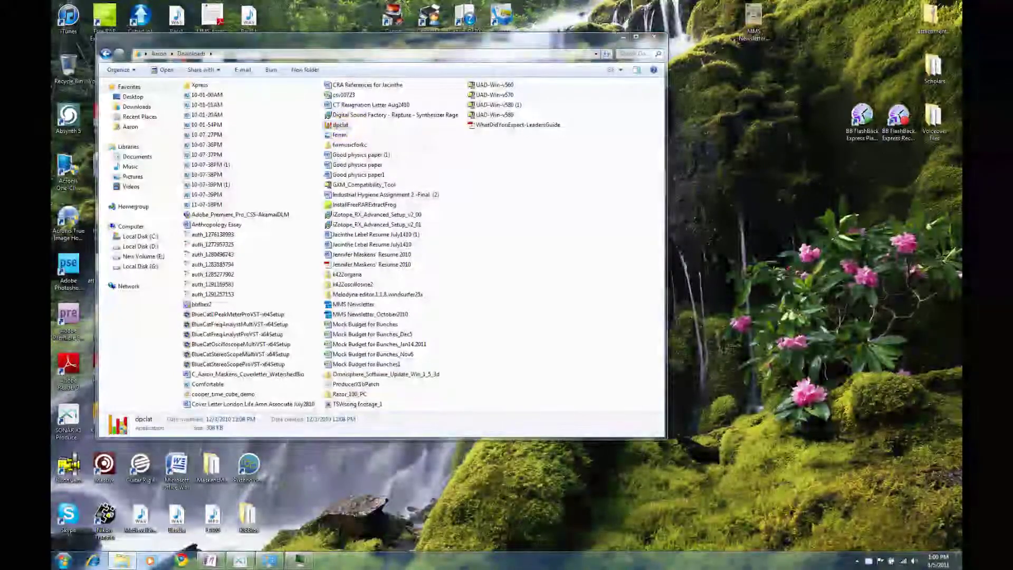
{"action": "key", "text": "Return"}
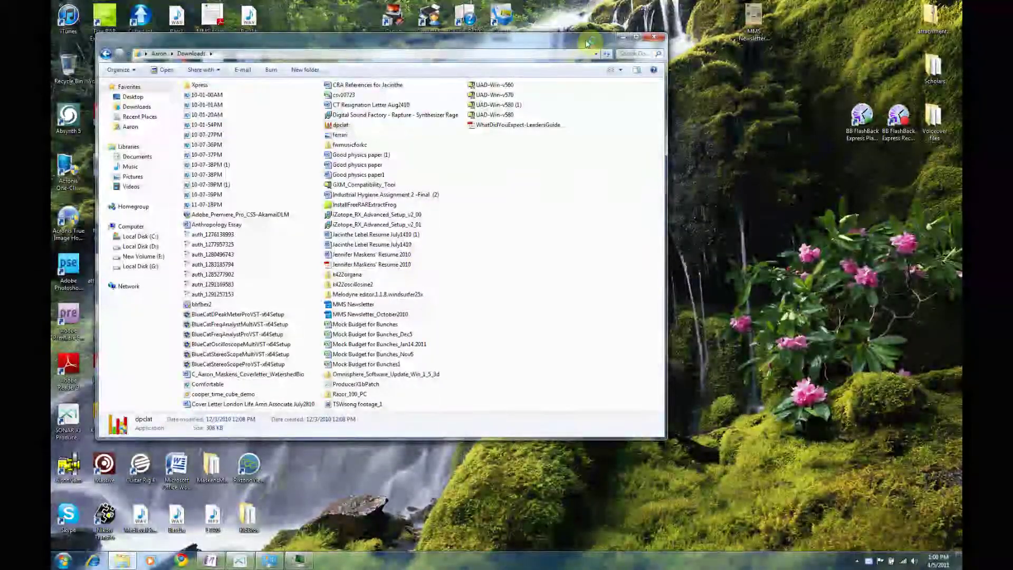
{"action": "left_click_drag", "start_coordinate": [522, 161], "coordinate": [752, 146]}
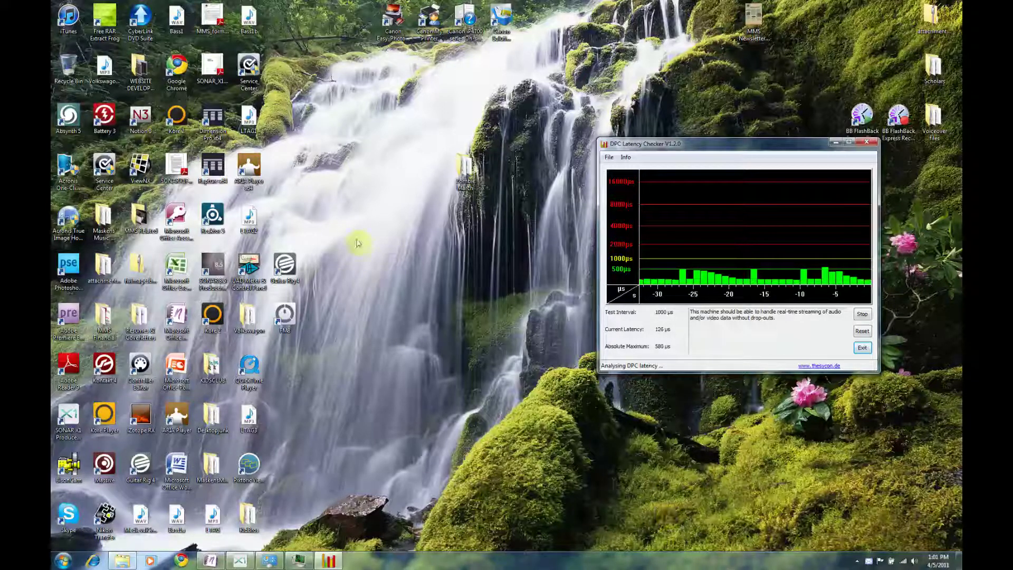
Switch the power plan to High performance via Personalize and the screen saver's power settings.
{"action": "right_click", "coordinate": [383, 250]}
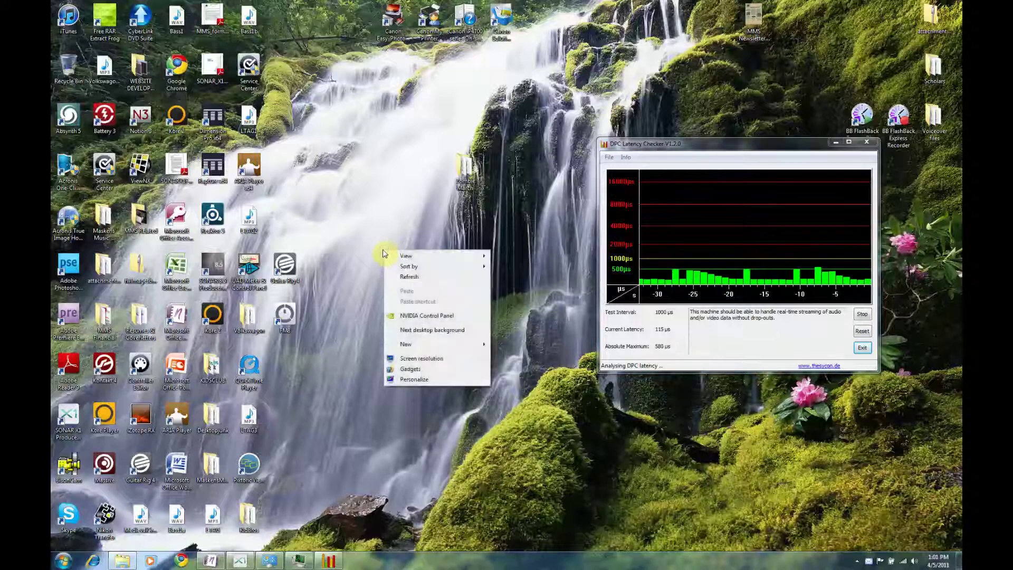
{"action": "left_click", "coordinate": [417, 380]}
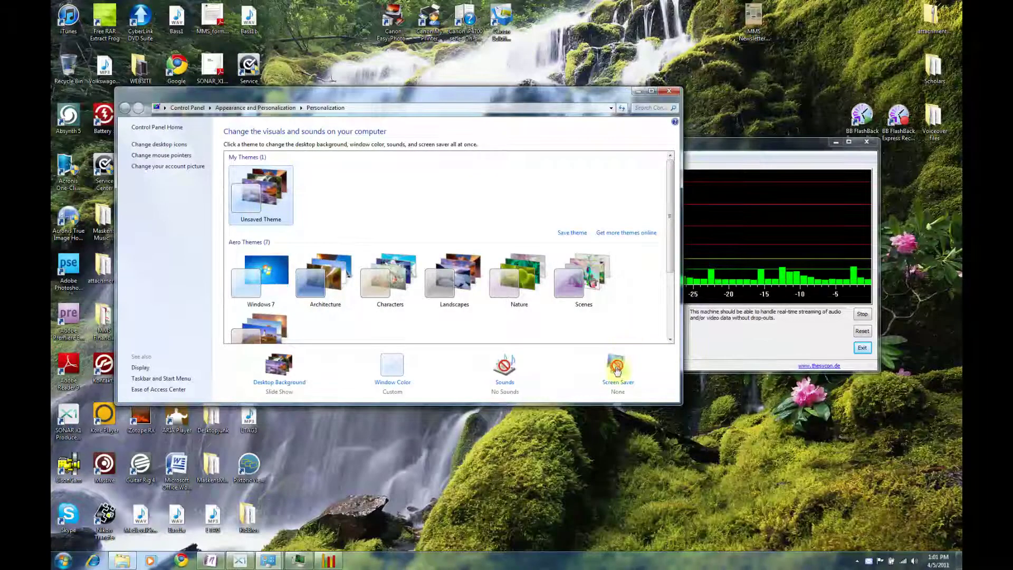
{"action": "left_click", "coordinate": [616, 367]}
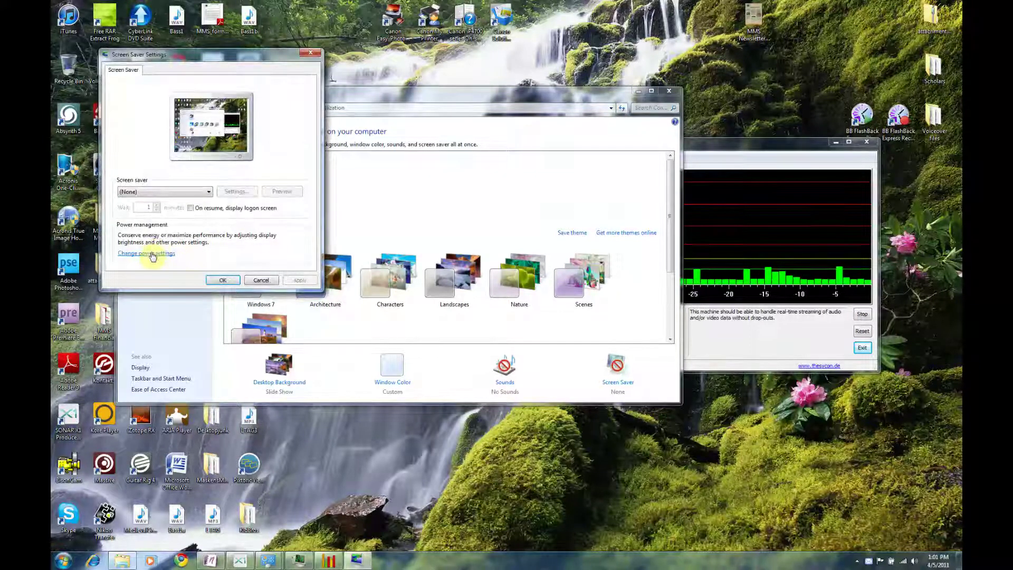
{"action": "left_click", "coordinate": [165, 255]}
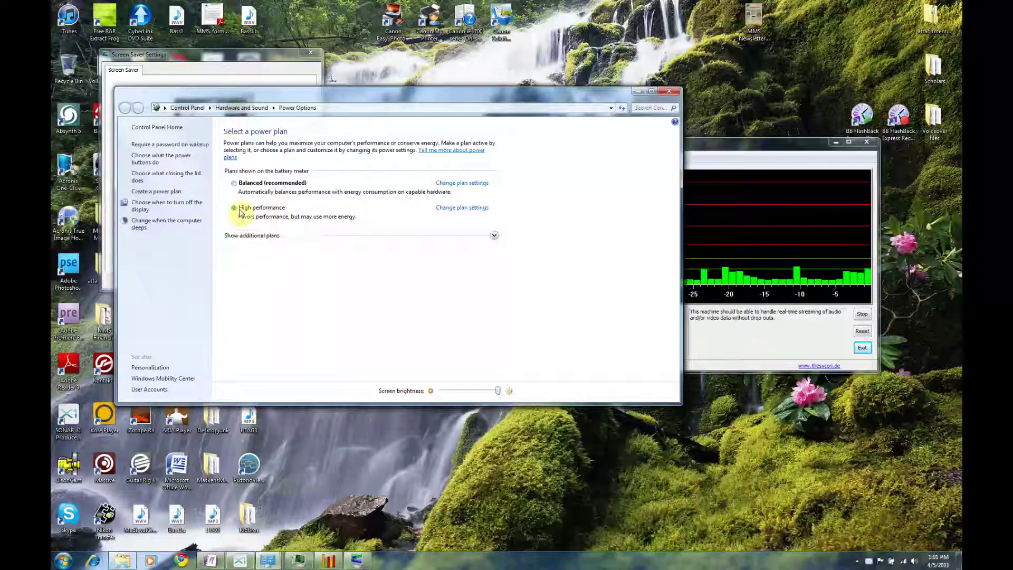
{"action": "left_click", "coordinate": [236, 207]}
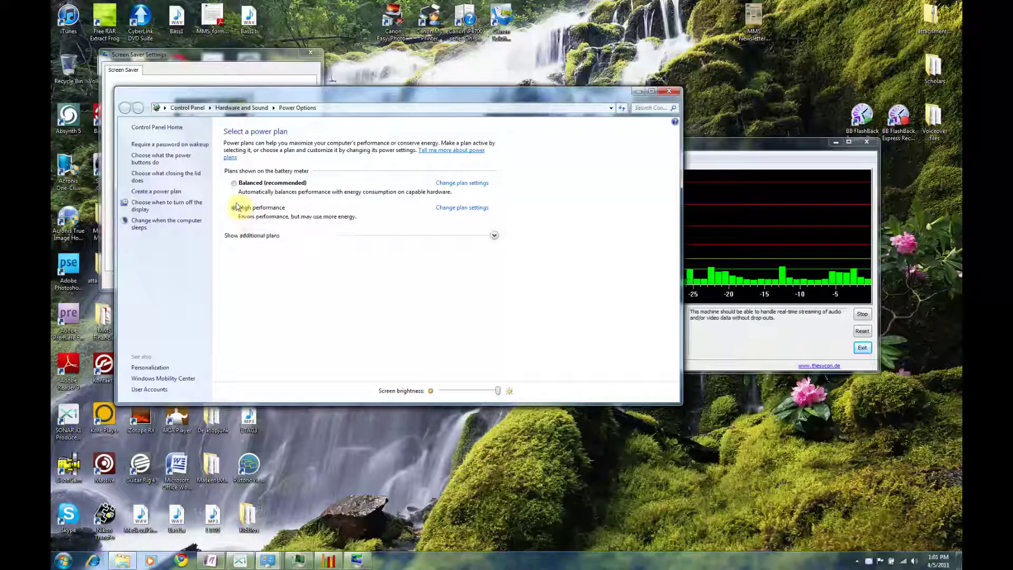
{"action": "left_click", "coordinate": [318, 234]}
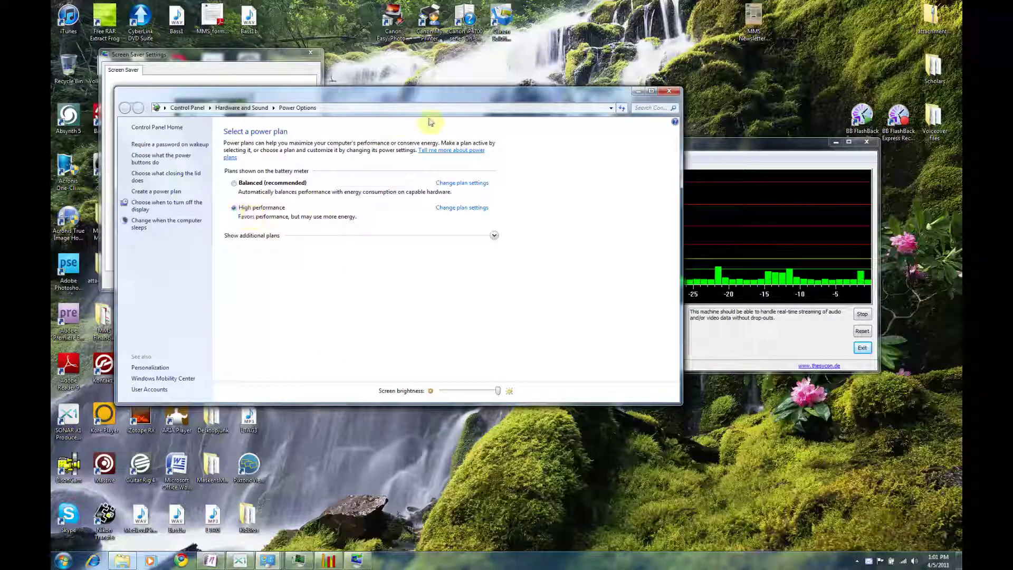
Close Power Options, Screen Saver Settings and the Personalization window.
{"action": "left_click", "coordinate": [669, 90]}
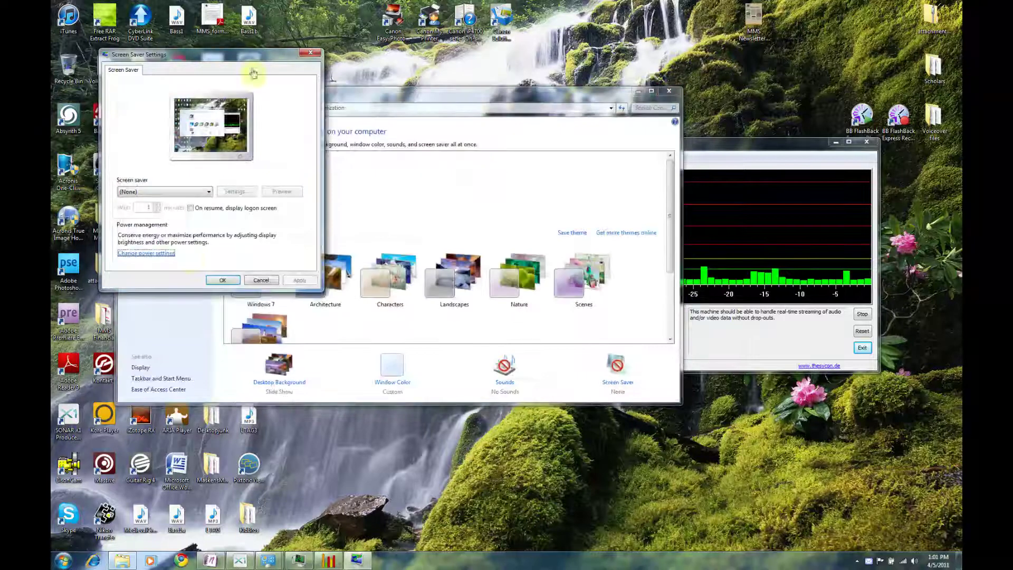
{"action": "left_click", "coordinate": [220, 279]}
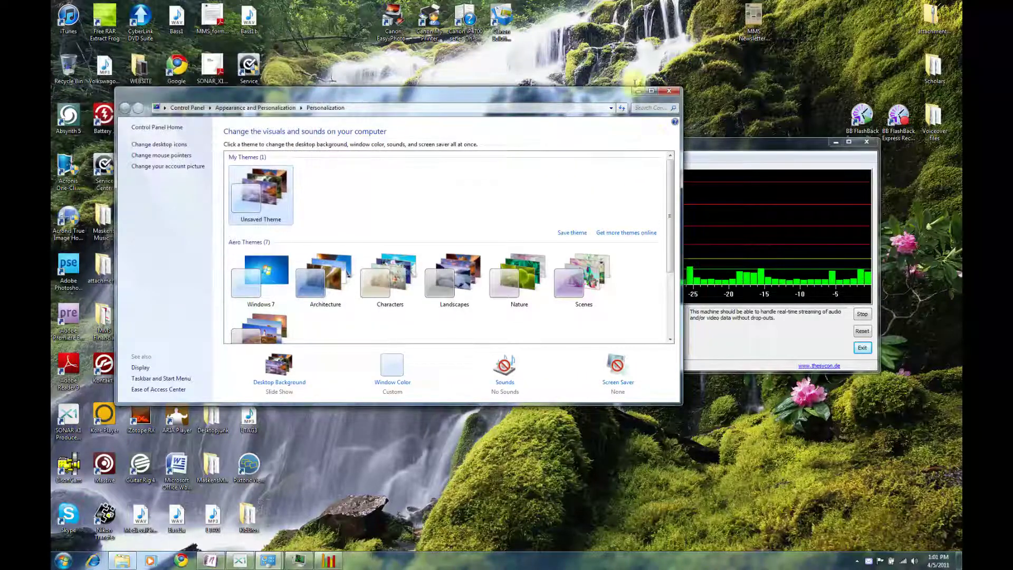
{"action": "left_click", "coordinate": [669, 91]}
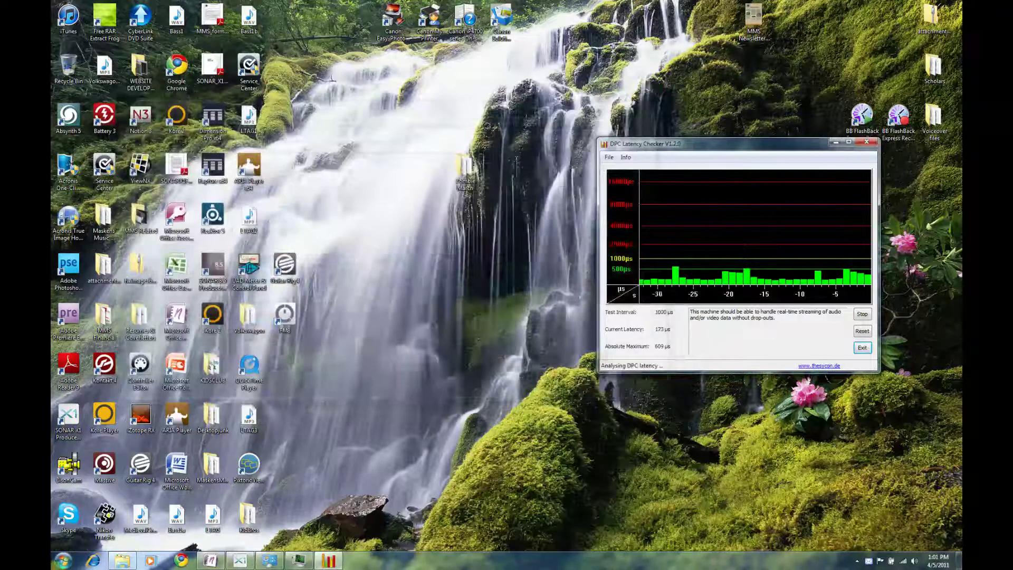
Open Advanced system settings from Control Panel's System page and centre the System Properties dialog.
{"action": "left_click", "coordinate": [63, 560]}
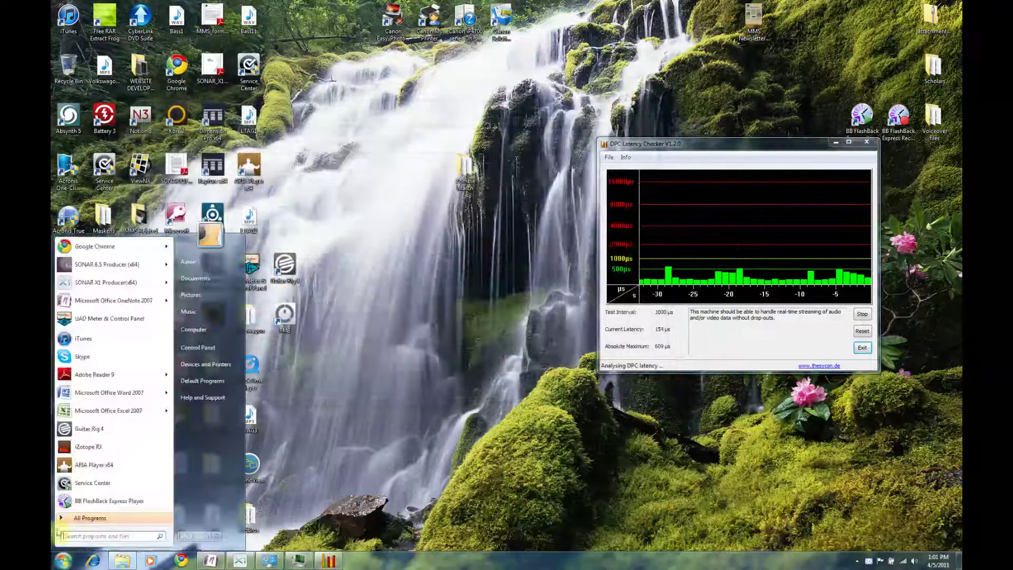
{"action": "left_click", "coordinate": [196, 347]}
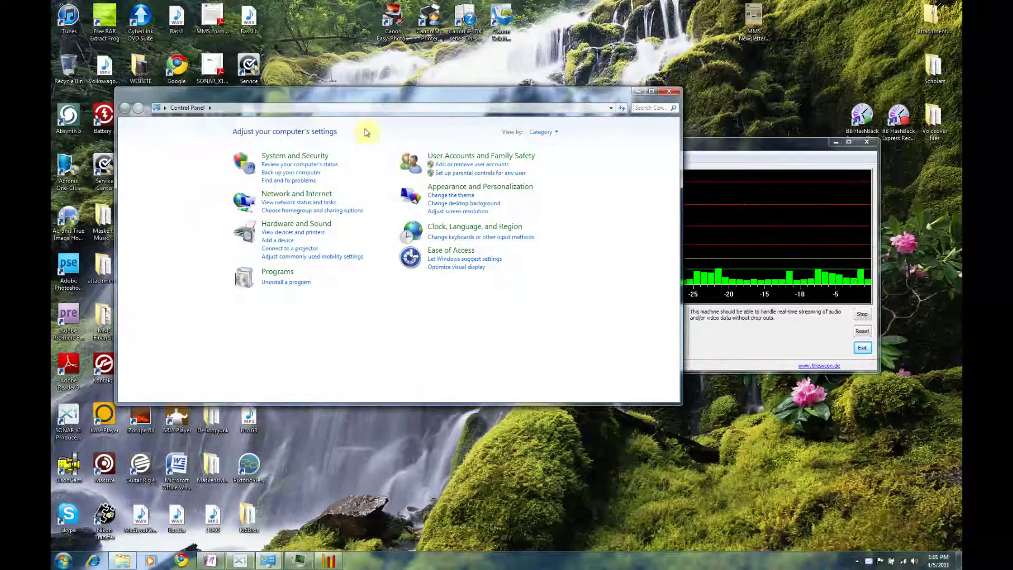
{"action": "left_click", "coordinate": [305, 156]}
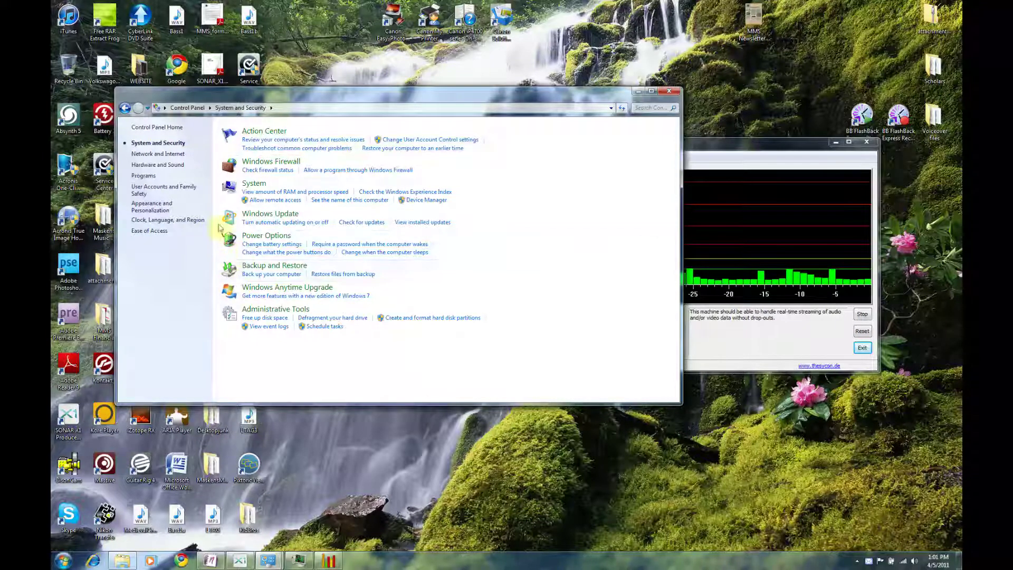
{"action": "left_click", "coordinate": [239, 190]}
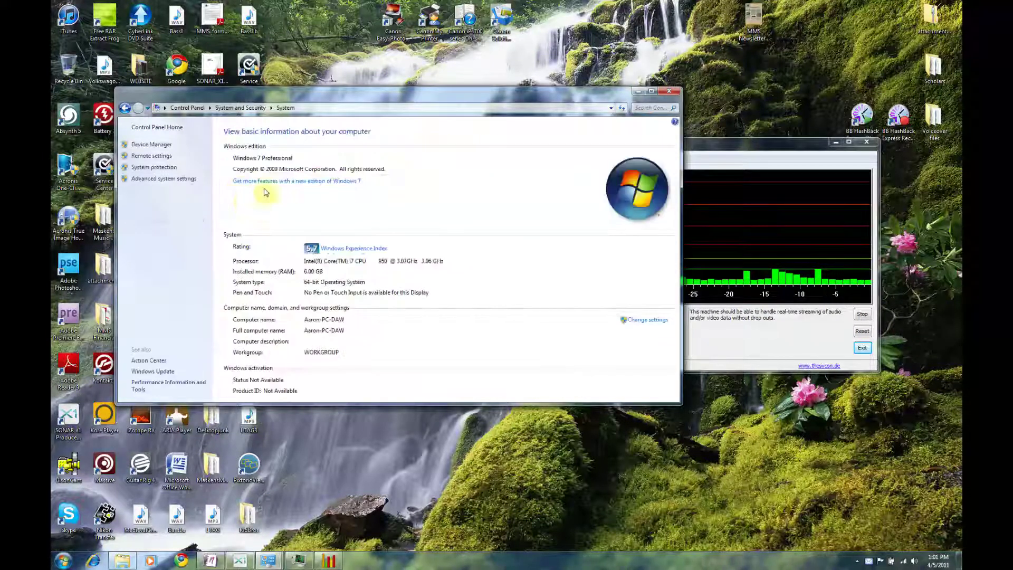
{"action": "left_click", "coordinate": [165, 180]}
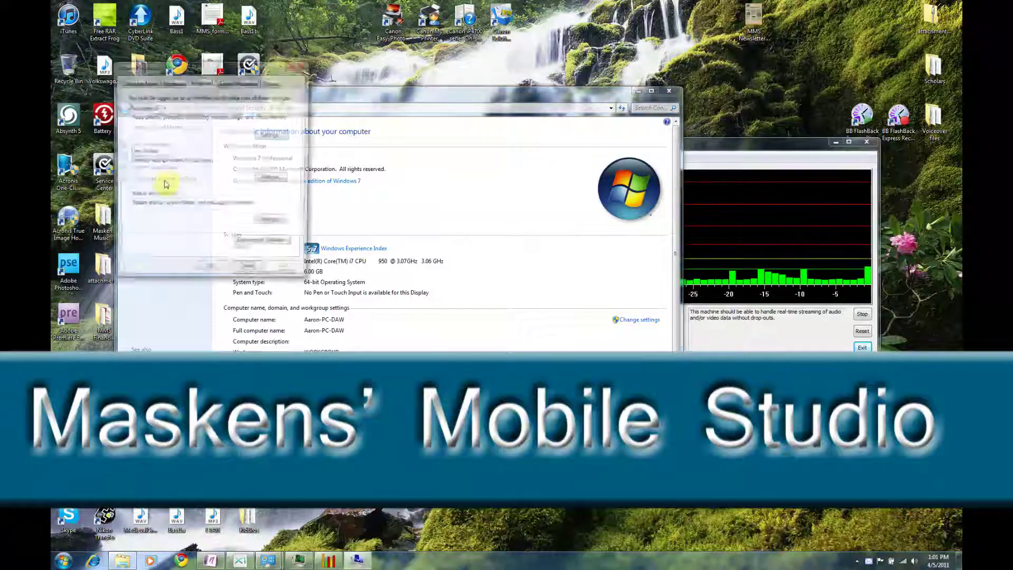
{"action": "left_click_drag", "start_coordinate": [195, 85], "coordinate": [388, 161]}
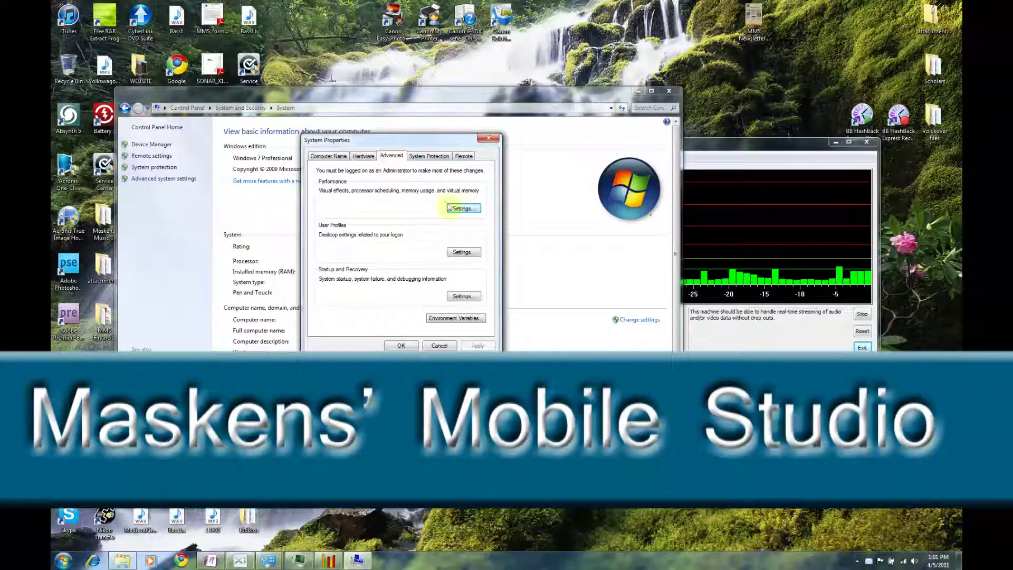
Set Performance Options processor scheduling to Background services, then return to Visual Effects.
{"action": "left_click", "coordinate": [463, 208]}
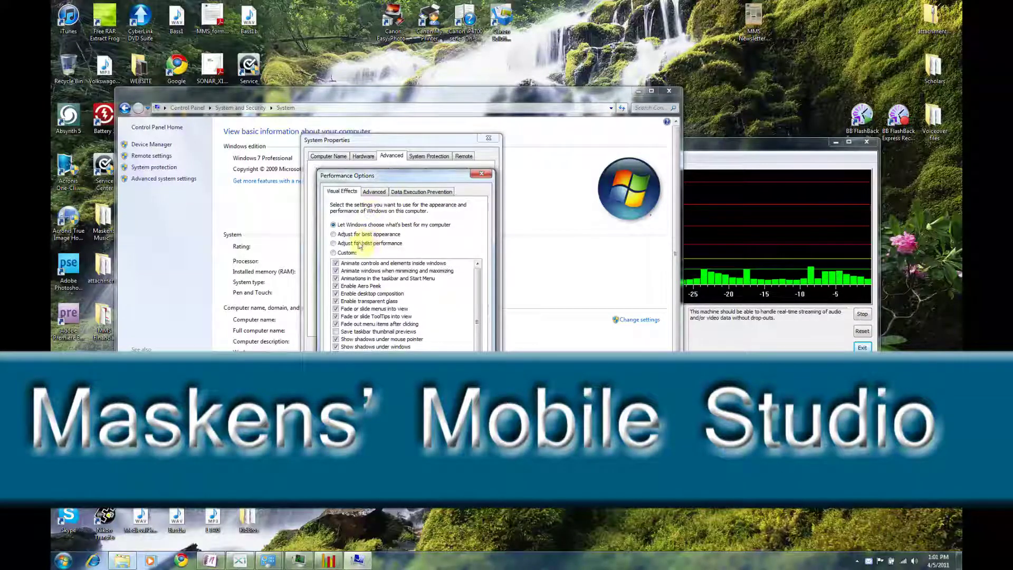
{"action": "left_click", "coordinate": [374, 192]}
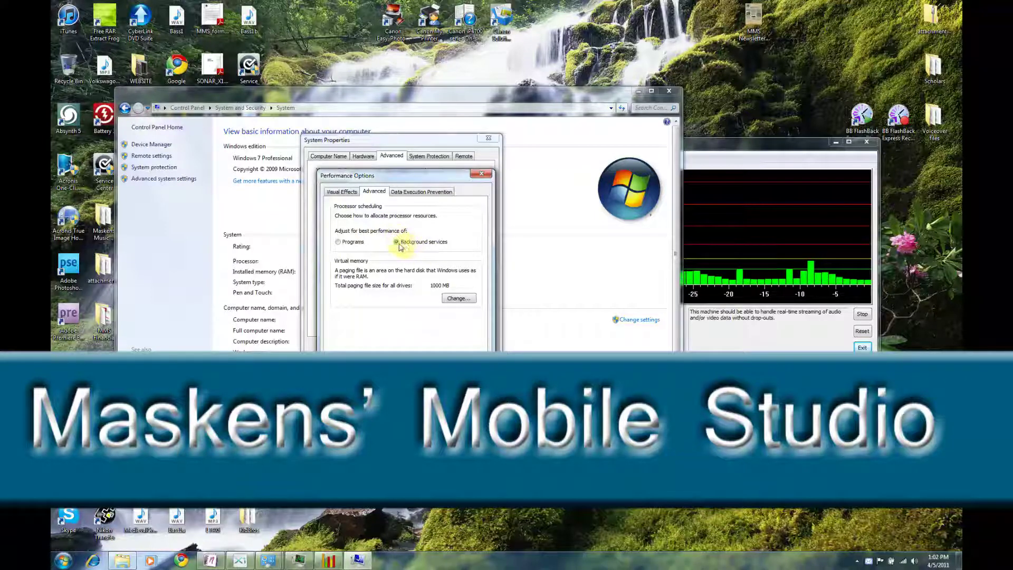
{"action": "left_click", "coordinate": [346, 194]}
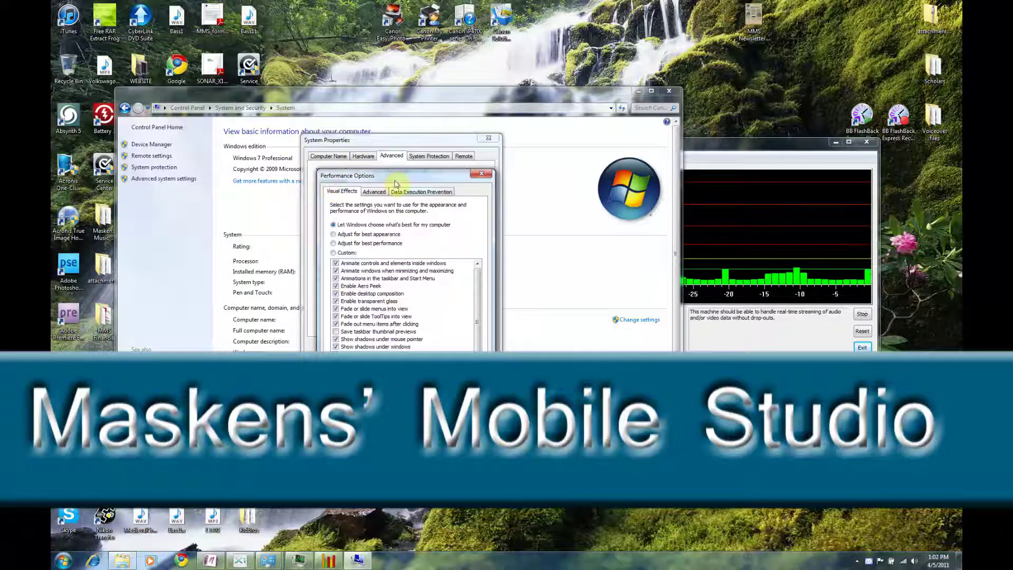
{"action": "left_click_drag", "start_coordinate": [181, 100], "coordinate": [187, 74]}
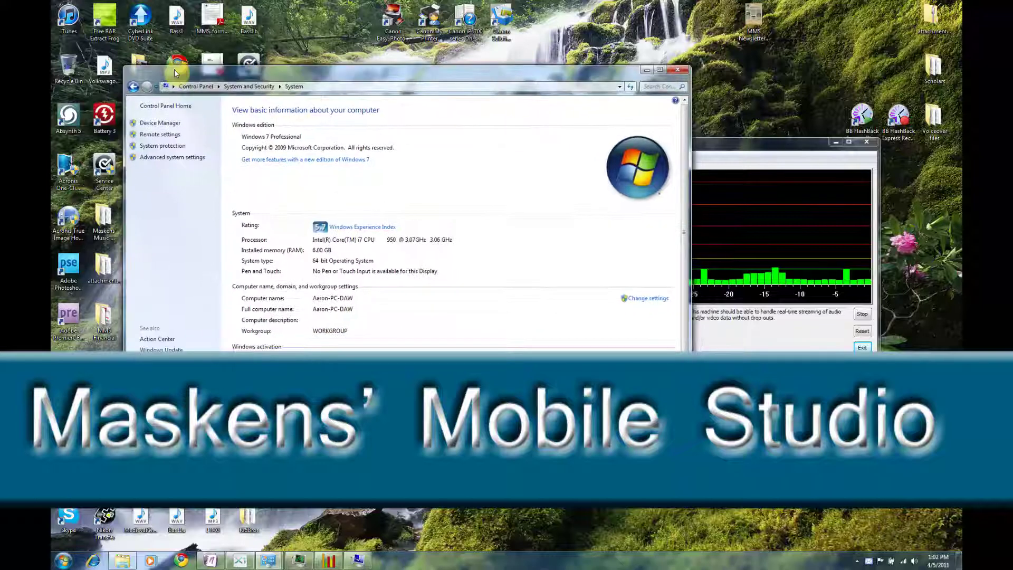
Restore and close the Performance Options and System Properties dialogs.
{"action": "left_click", "coordinate": [358, 559]}
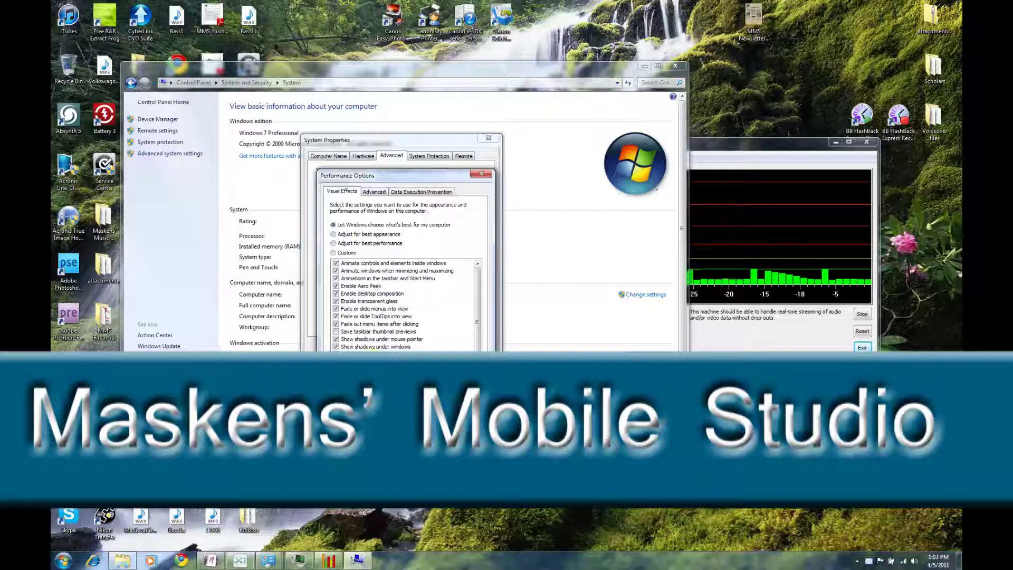
{"action": "key", "text": "Escape"}
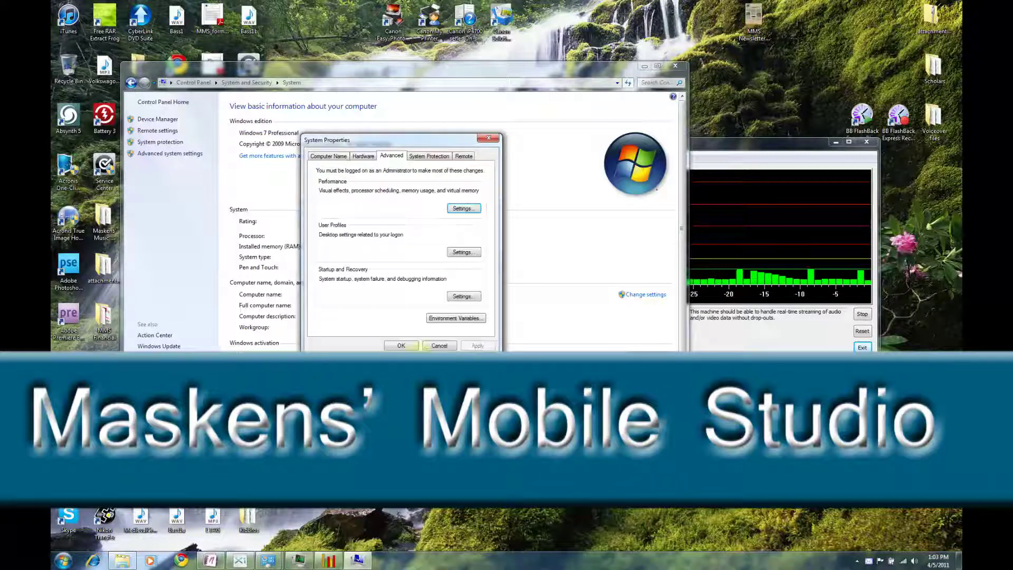
{"action": "left_click", "coordinate": [401, 345]}
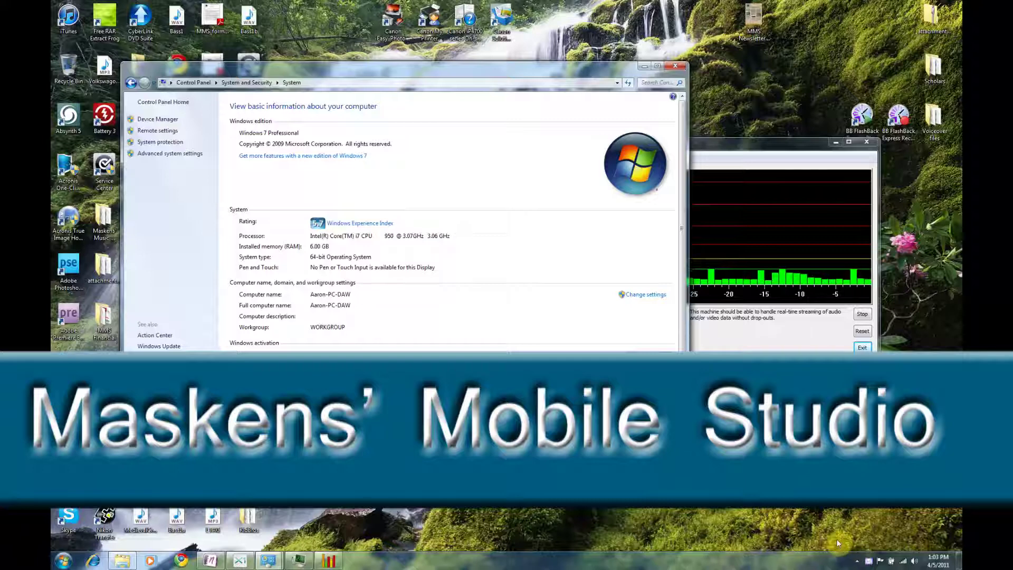
Disable the Wireless Network Connection under adapter settings and minimize Network Connections.
{"action": "right_click", "coordinate": [904, 562]}
{"action": "left_click", "coordinate": [900, 555]}
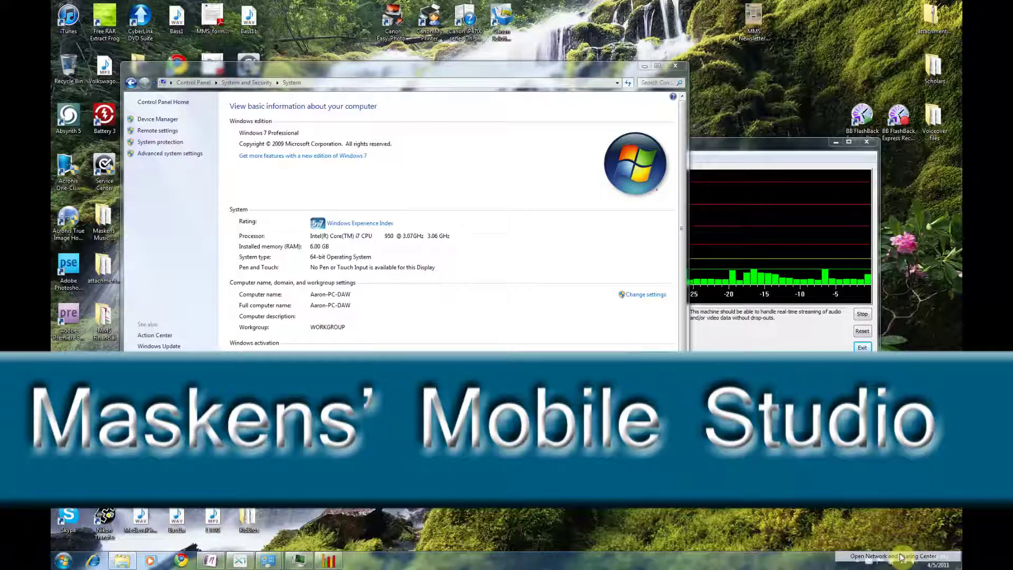
{"action": "left_click", "coordinate": [179, 142]}
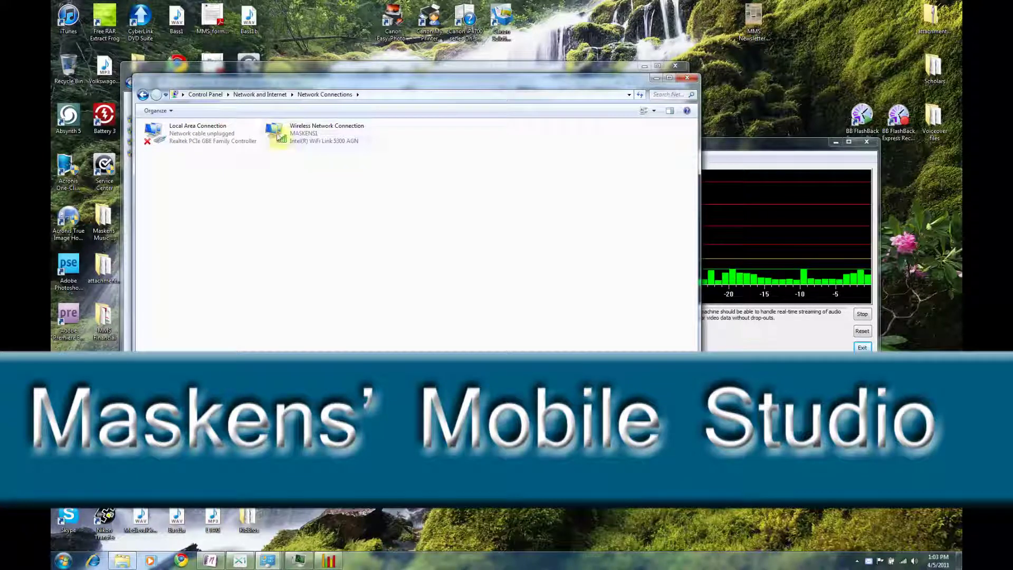
{"action": "right_click", "coordinate": [276, 133]}
{"action": "left_click", "coordinate": [291, 139]}
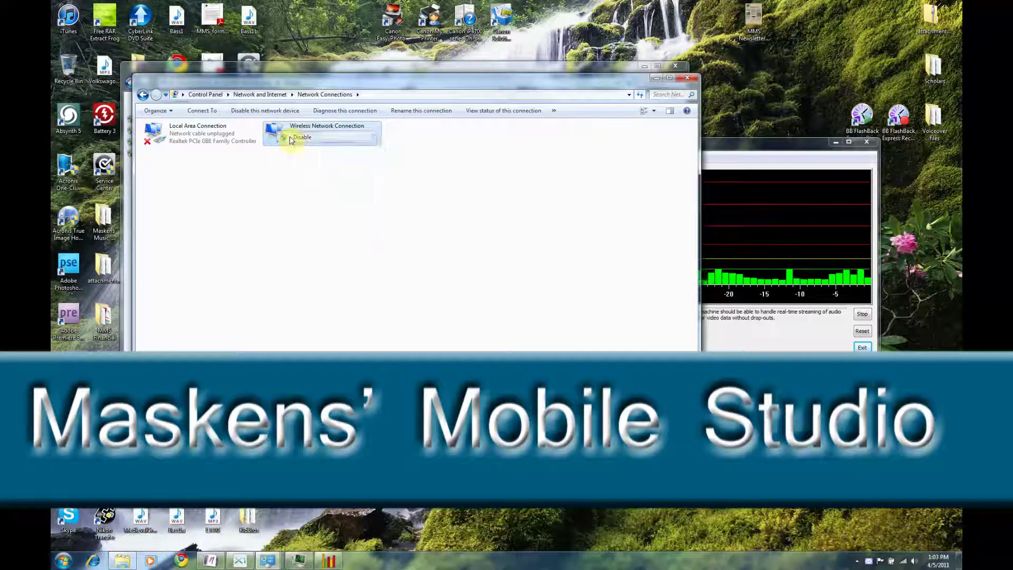
{"action": "left_click", "coordinate": [654, 80]}
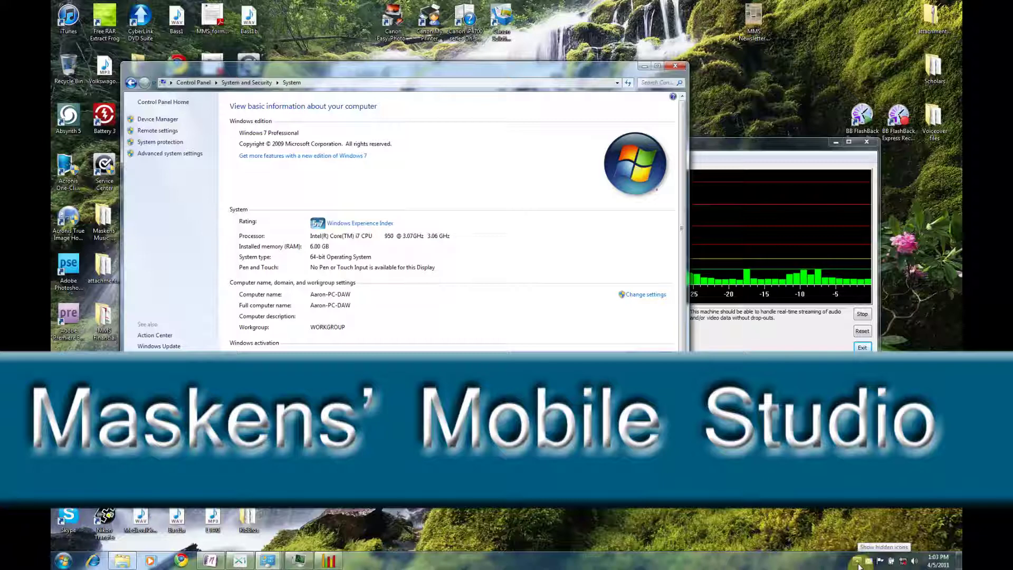
Turn off Kaspersky Internet Security 2011 protection in its Settings and hide its window.
{"action": "left_click", "coordinate": [857, 561]}
{"action": "left_click", "coordinate": [849, 495]}
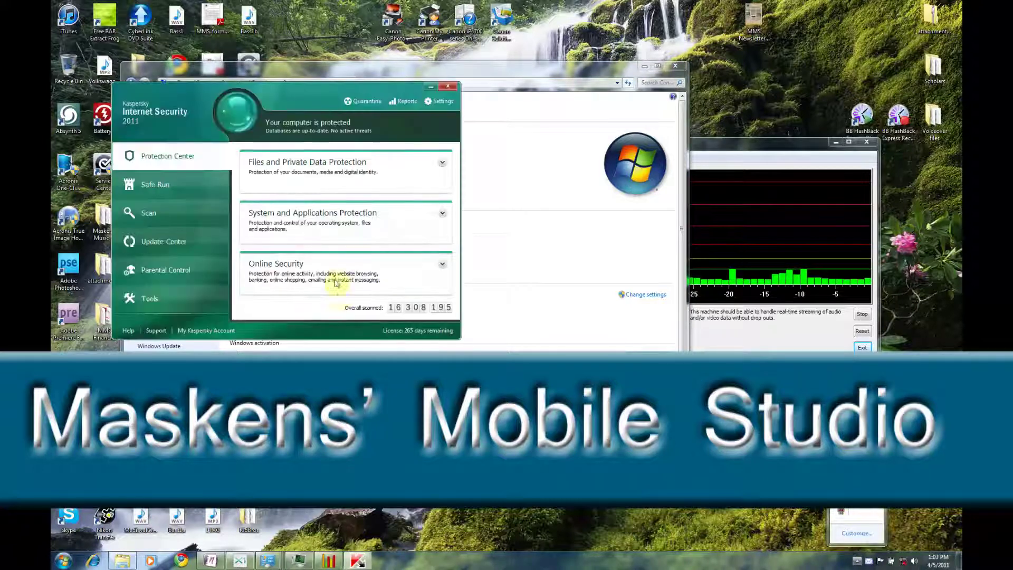
{"action": "left_click", "coordinate": [442, 101]}
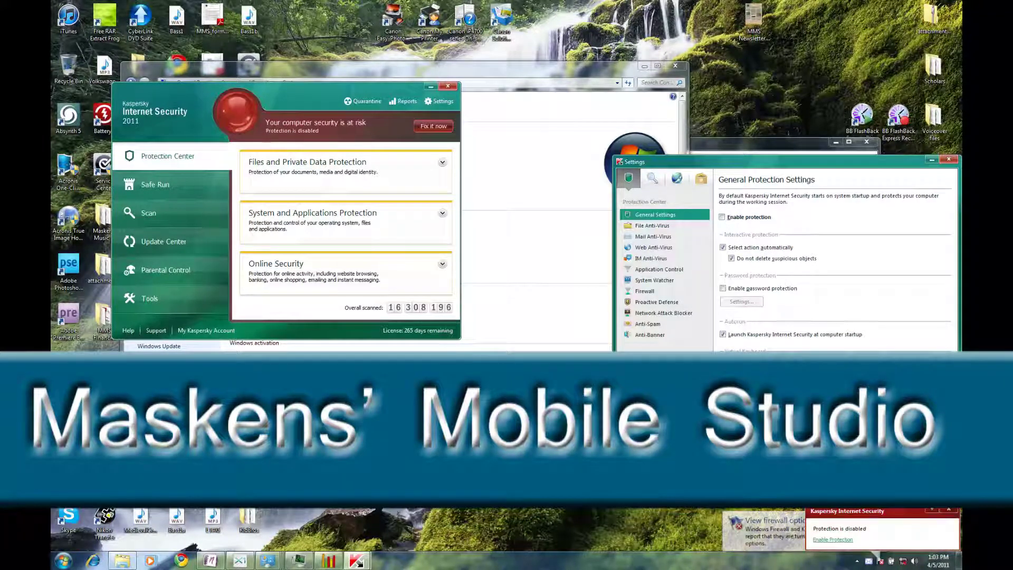
{"action": "key", "text": "Return"}
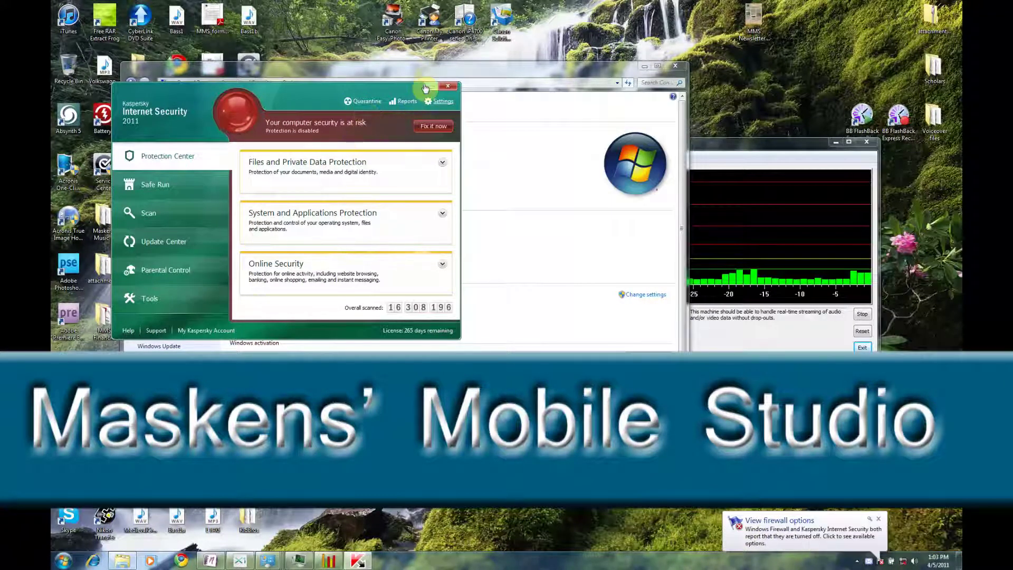
{"action": "left_click", "coordinate": [429, 86]}
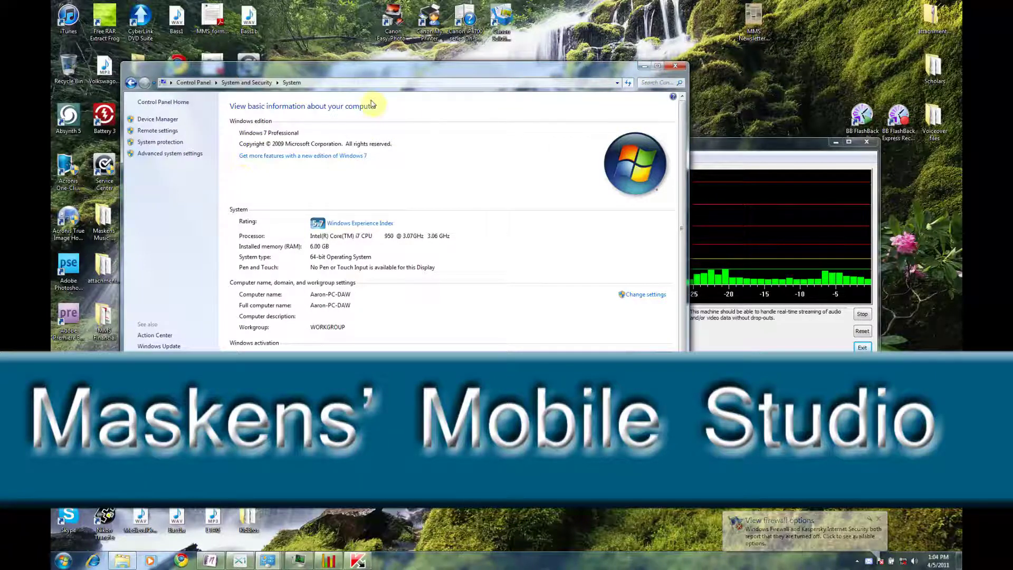
Move the System window back near the top of the desktop and open Device Manager.
{"action": "left_click_drag", "start_coordinate": [374, 85], "coordinate": [357, 177]}
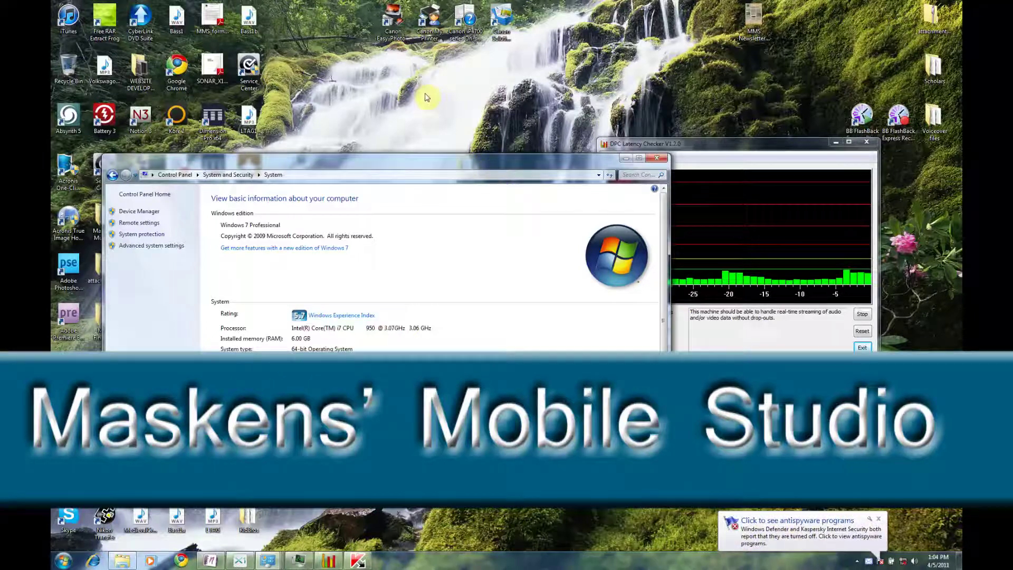
{"action": "left_click_drag", "start_coordinate": [368, 163], "coordinate": [396, 92]}
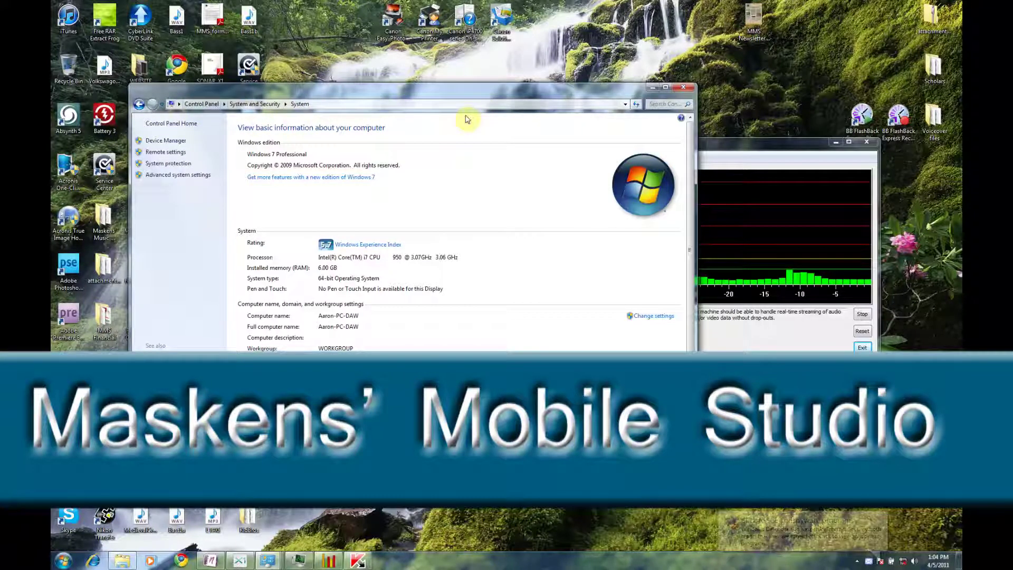
{"action": "left_click", "coordinate": [168, 140]}
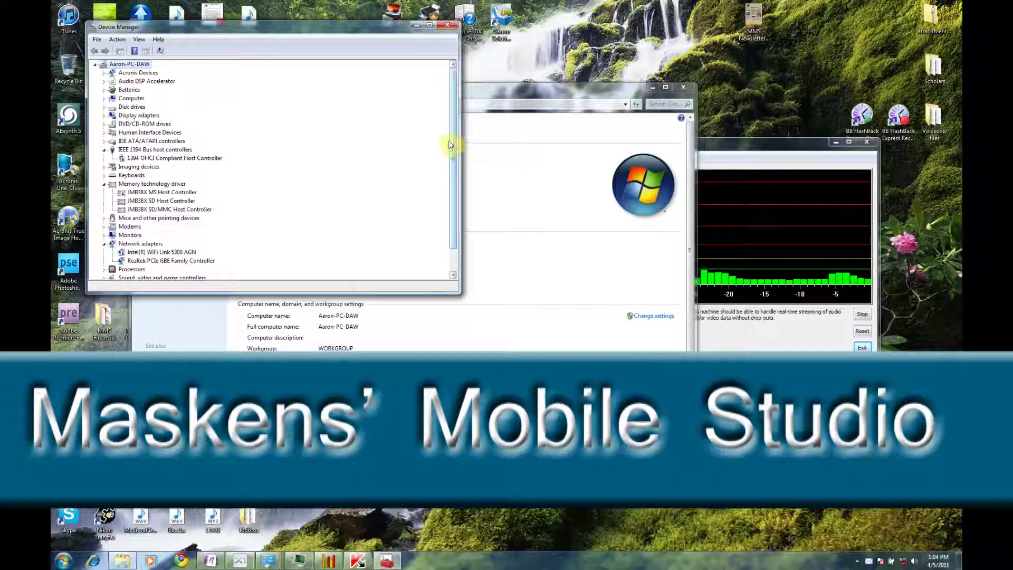
{"action": "scroll", "coordinate": [452, 141], "scroll_direction": "down", "scroll_amount": 3}
{"action": "scroll", "coordinate": [452, 127], "scroll_direction": "up", "scroll_amount": 3}
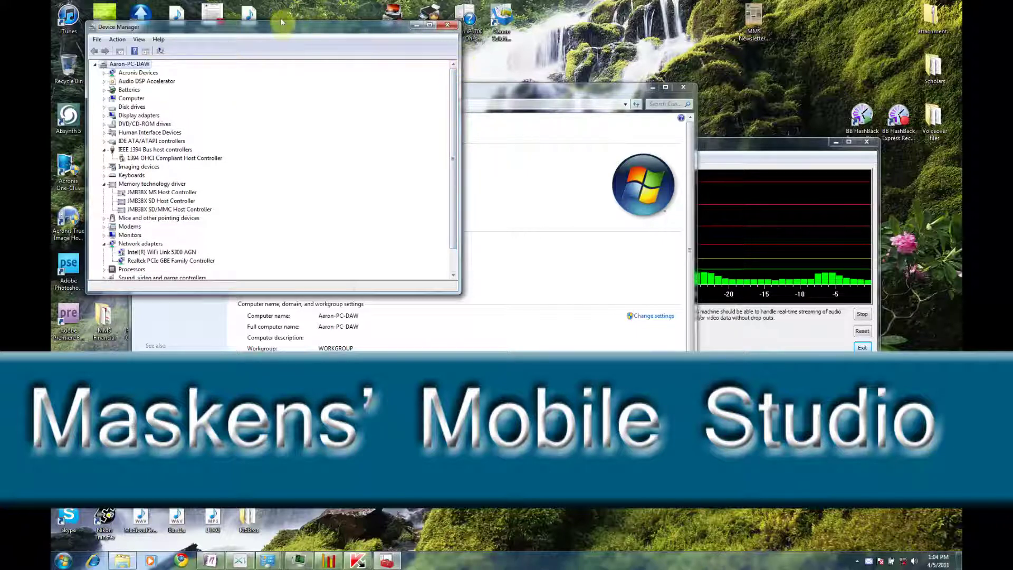
{"action": "left_click_drag", "start_coordinate": [280, 28], "coordinate": [496, 102]}
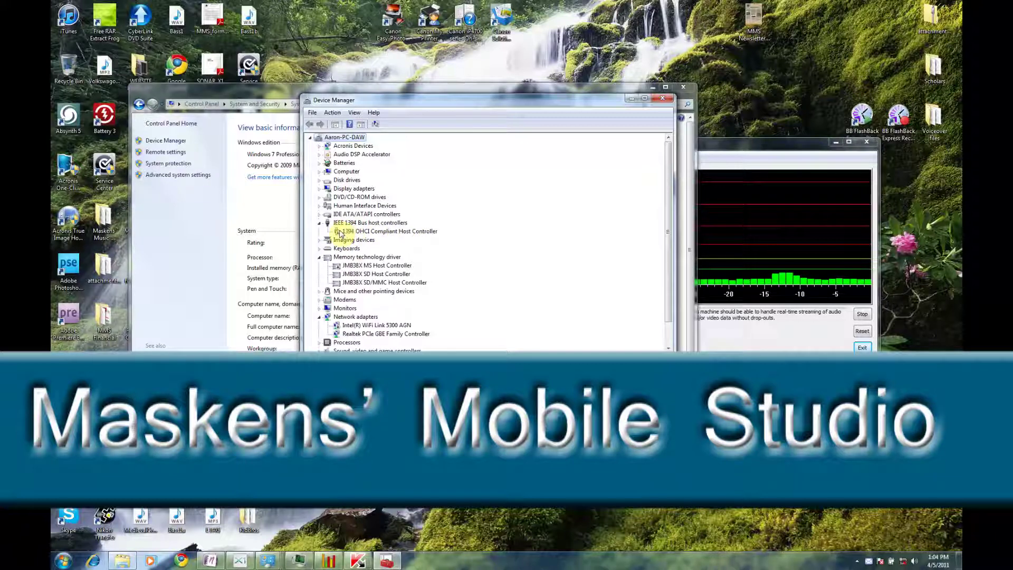
{"action": "right_click", "coordinate": [375, 233]}
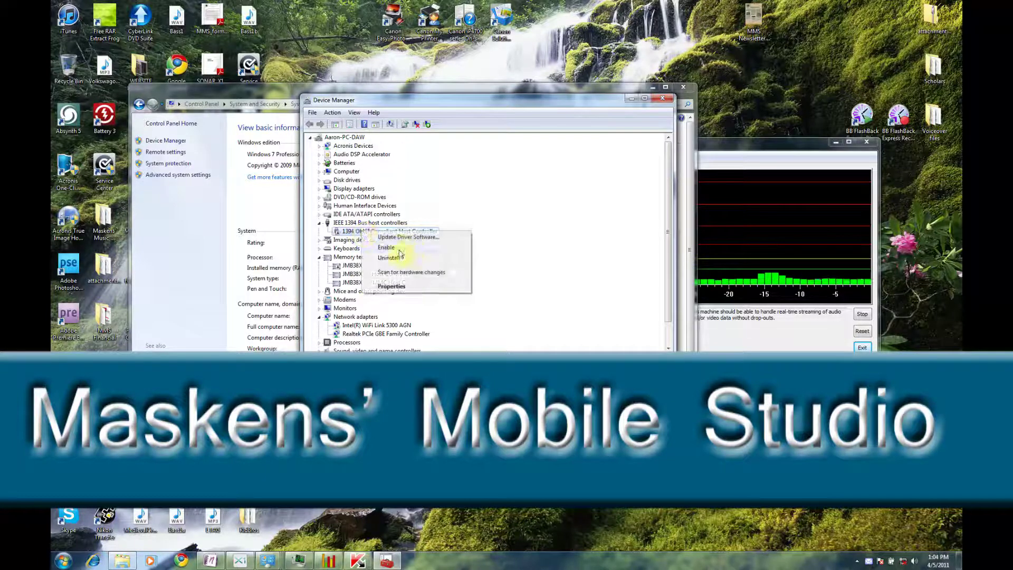
{"action": "left_click", "coordinate": [514, 249]}
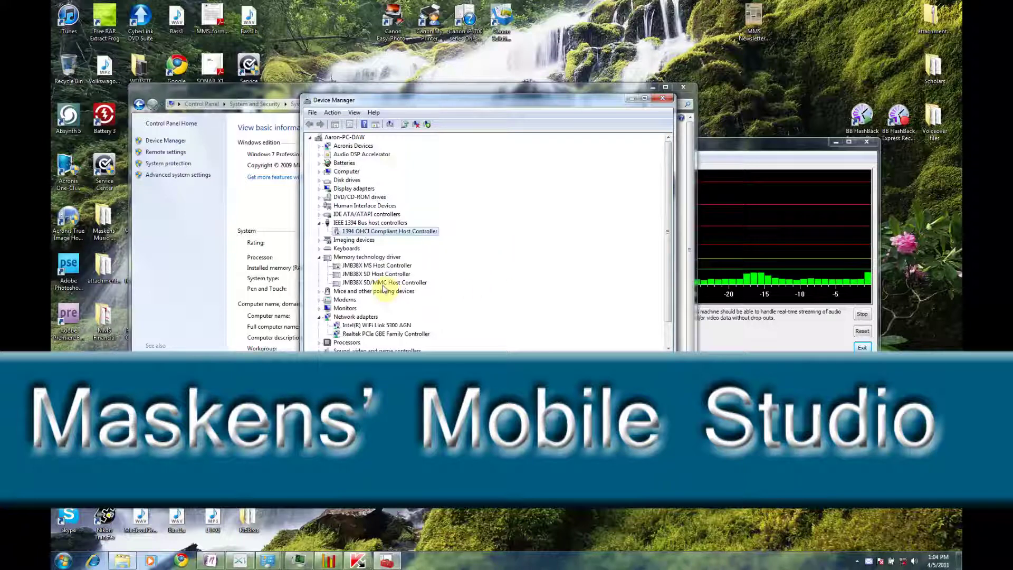
{"action": "right_click", "coordinate": [372, 275]}
{"action": "left_click", "coordinate": [565, 283]}
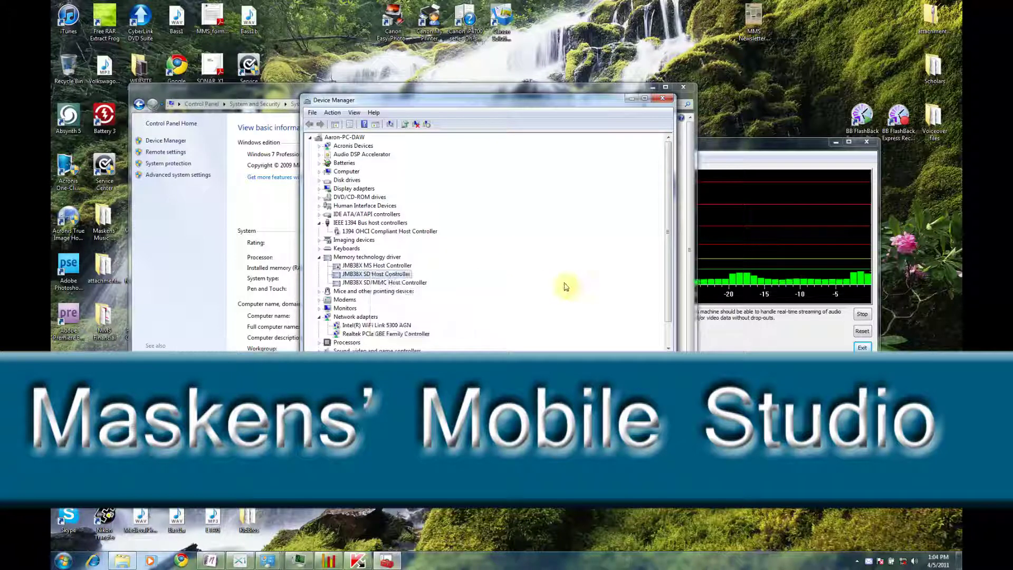
{"action": "scroll", "coordinate": [564, 285], "scroll_direction": "down", "scroll_amount": 1}
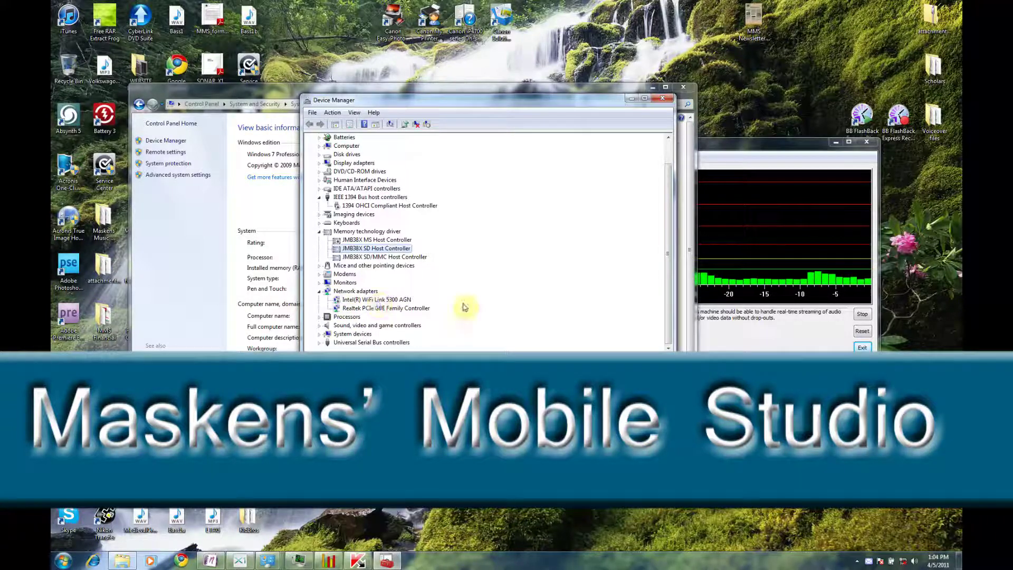
{"action": "scroll", "coordinate": [485, 327], "scroll_direction": "up", "scroll_amount": 1}
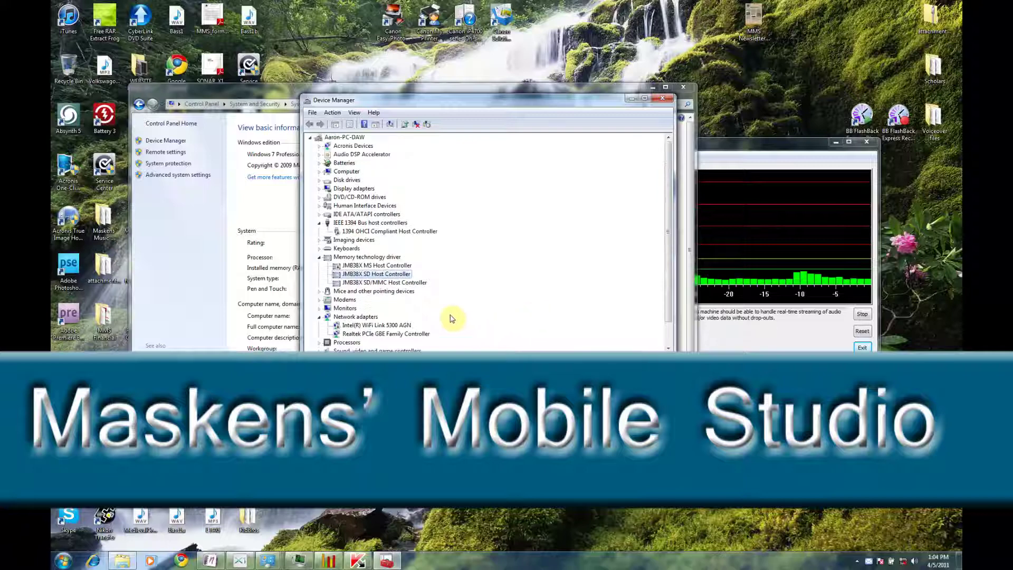
{"action": "left_click", "coordinate": [318, 197]}
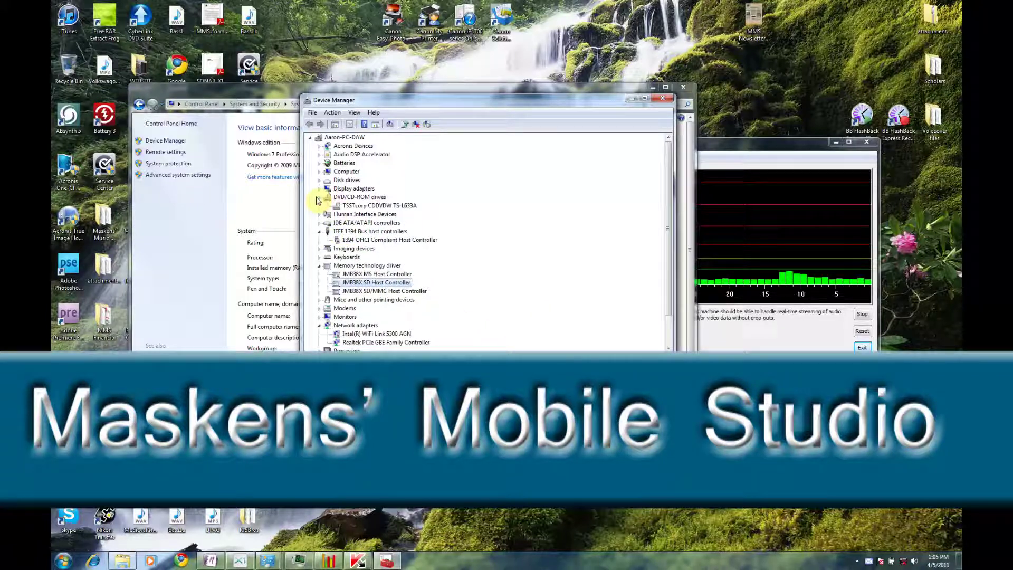
{"action": "left_click", "coordinate": [318, 197]}
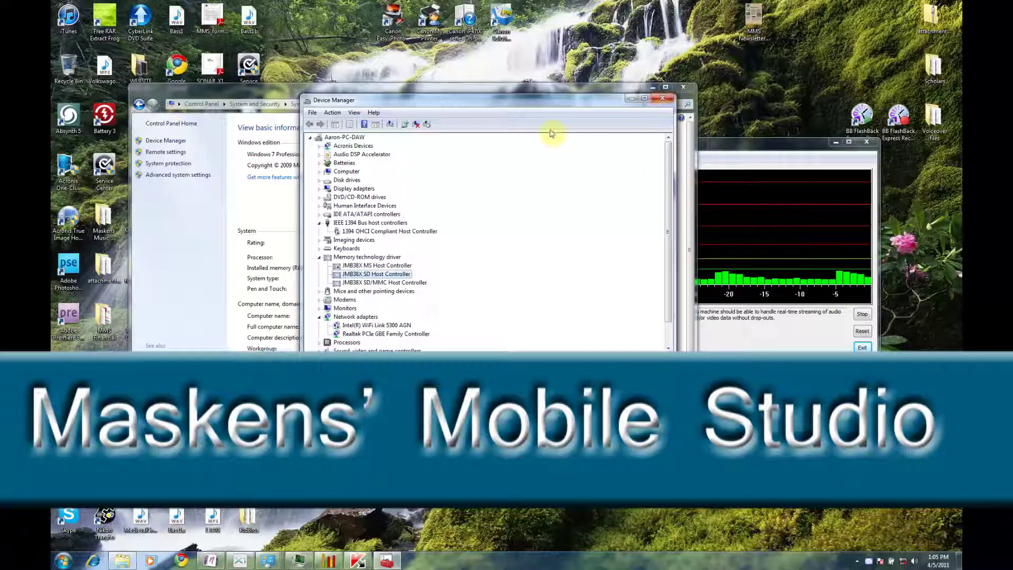
{"action": "left_click", "coordinate": [662, 99]}
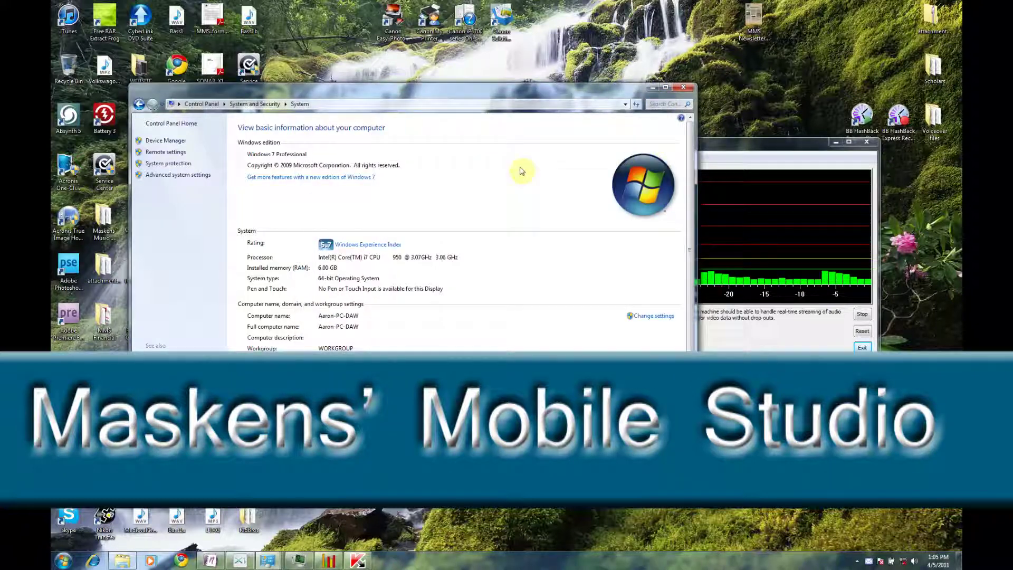
Close the System window and open Task Manager on its Processes tab.
{"action": "left_click", "coordinate": [683, 87]}
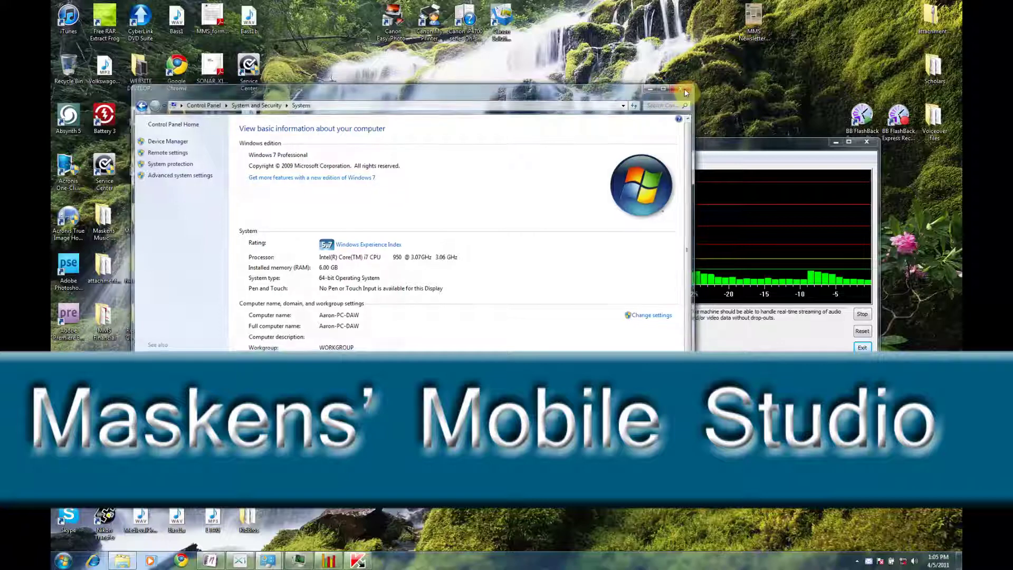
{"action": "right_click", "coordinate": [410, 564]}
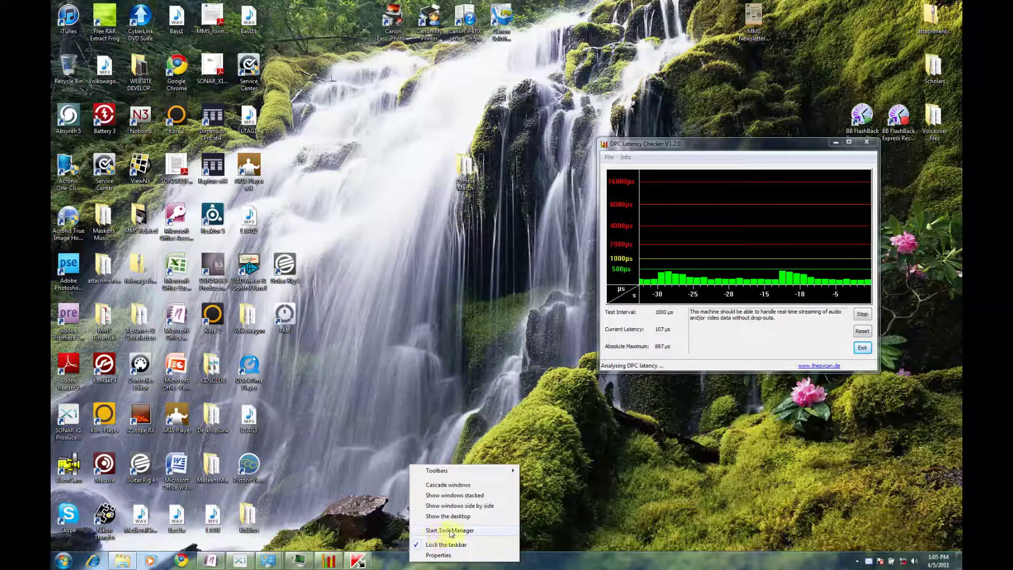
{"action": "left_click", "coordinate": [451, 530]}
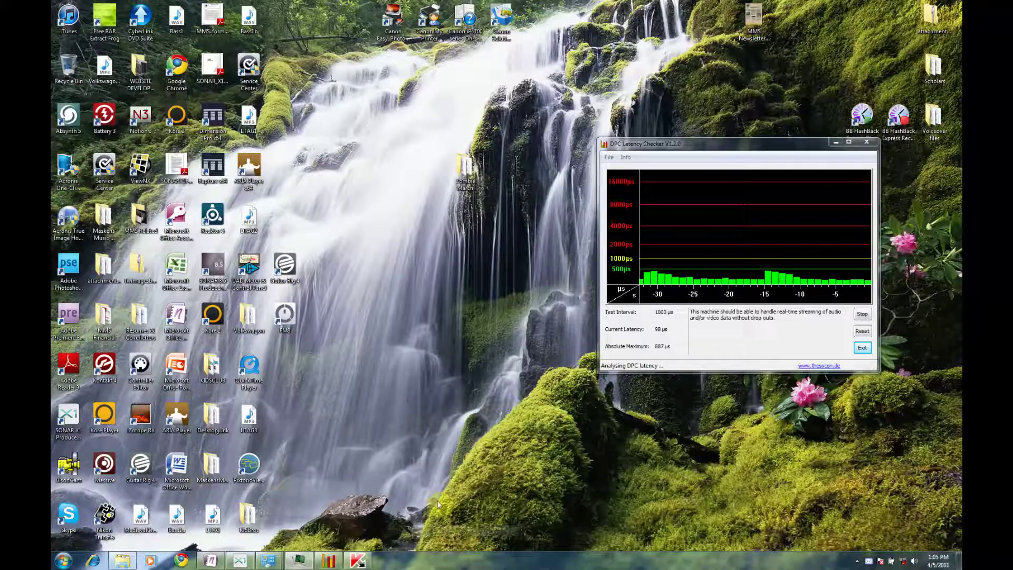
{"action": "left_click", "coordinate": [131, 173]}
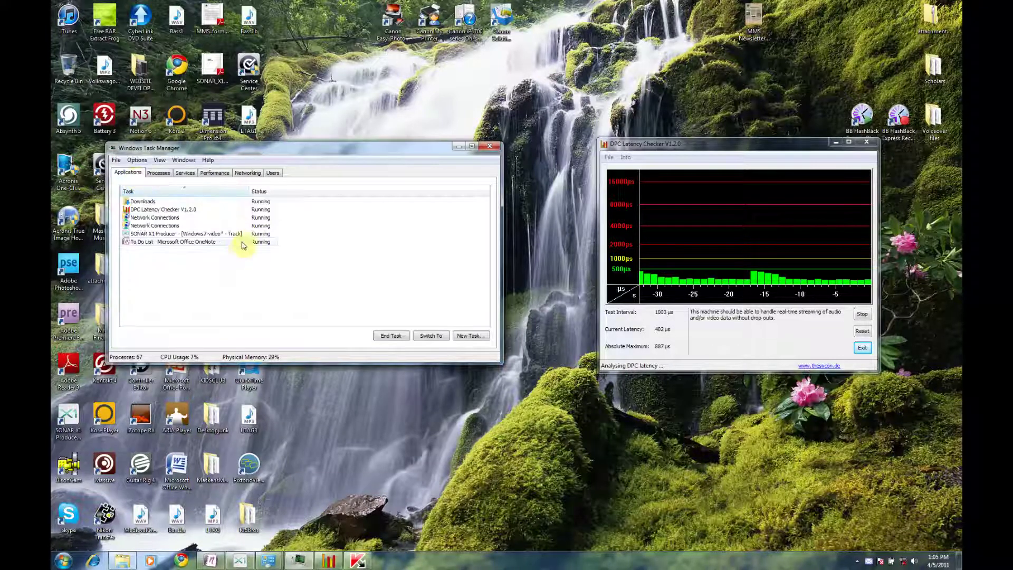
{"action": "left_click", "coordinate": [167, 176]}
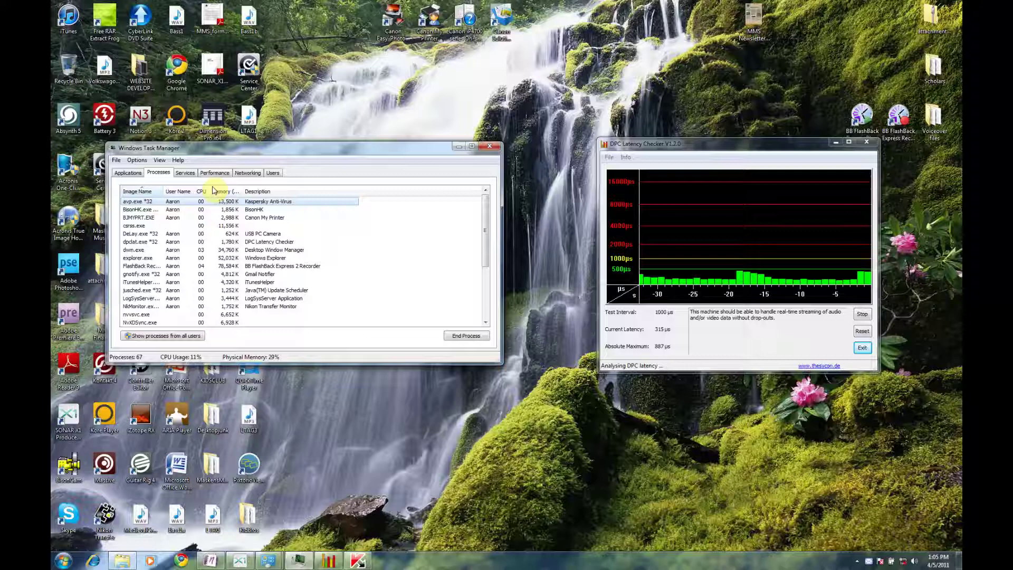
Scroll through the running processes in Task Manager, then close it.
{"action": "scroll", "coordinate": [201, 266], "scroll_direction": "down", "scroll_amount": 4}
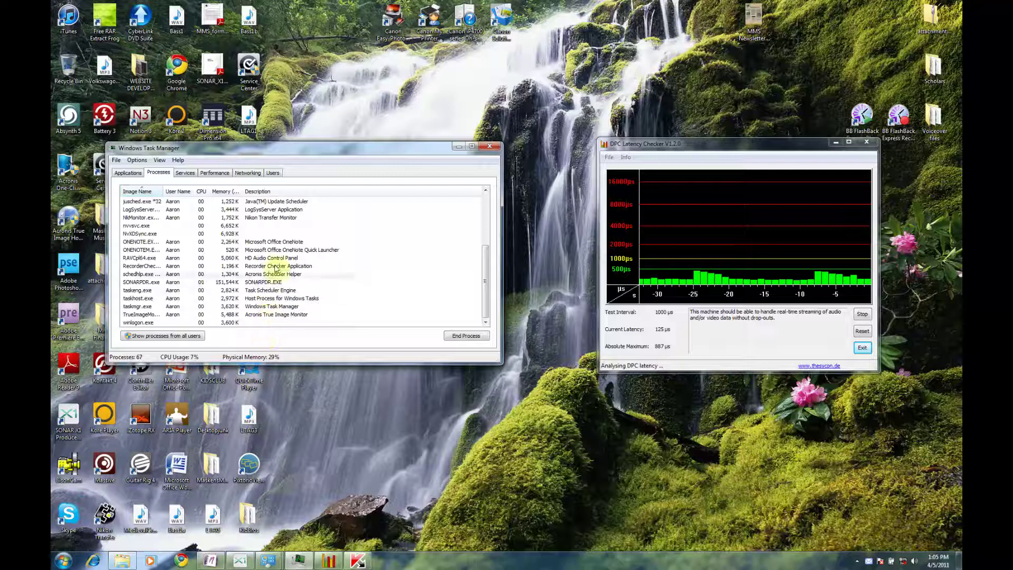
{"action": "scroll", "coordinate": [289, 317], "scroll_direction": "up", "scroll_amount": 1}
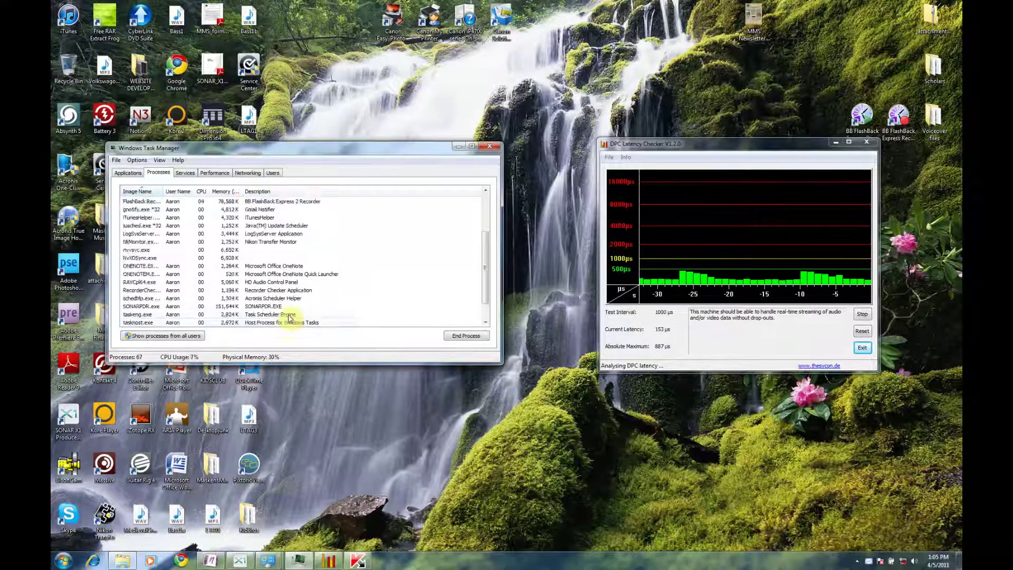
{"action": "scroll", "coordinate": [289, 317], "scroll_direction": "up", "scroll_amount": 3}
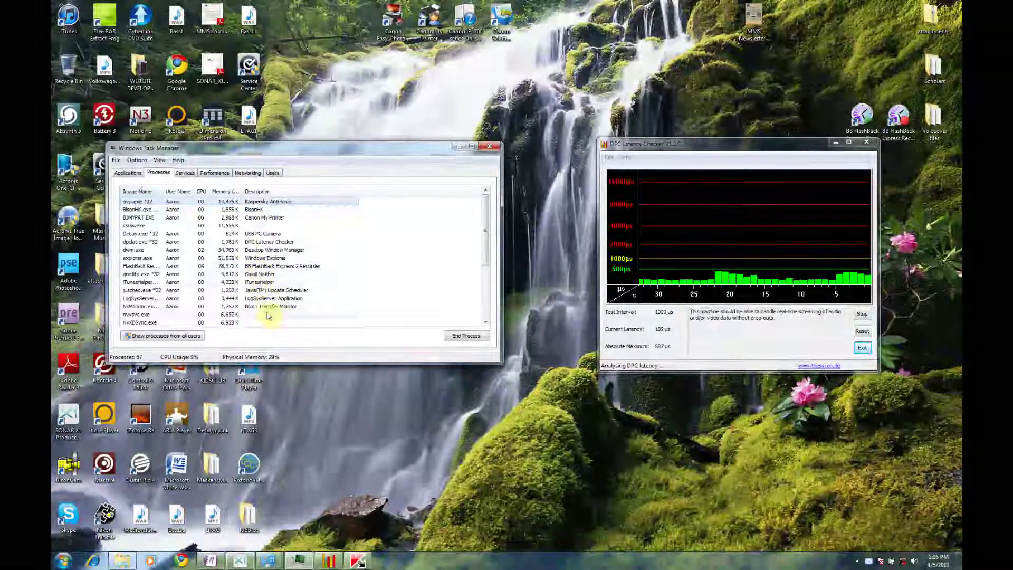
{"action": "scroll", "coordinate": [388, 275], "scroll_direction": "down", "scroll_amount": 4}
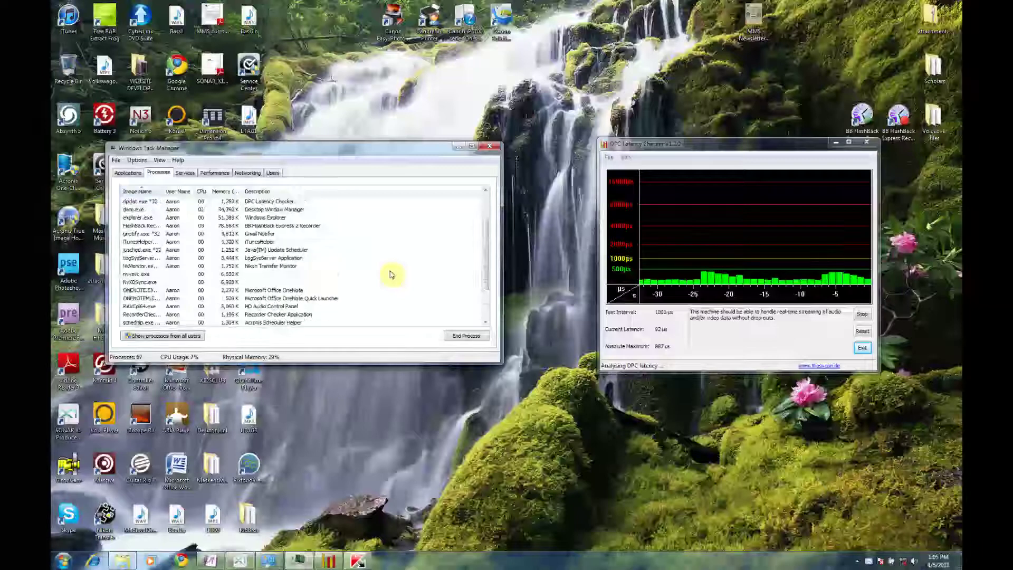
{"action": "scroll", "coordinate": [391, 274], "scroll_direction": "up", "scroll_amount": 2}
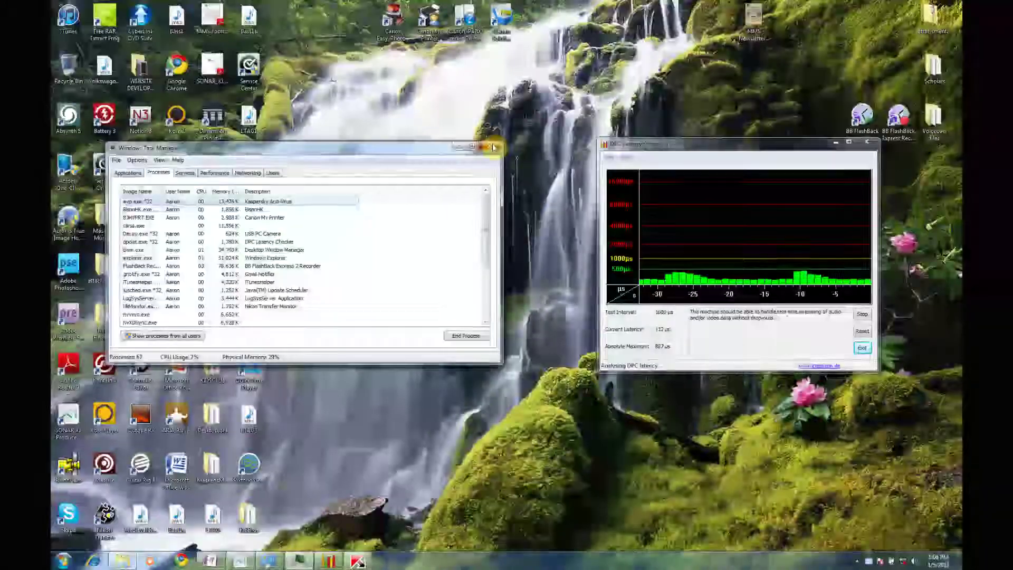
{"action": "left_click", "coordinate": [493, 148]}
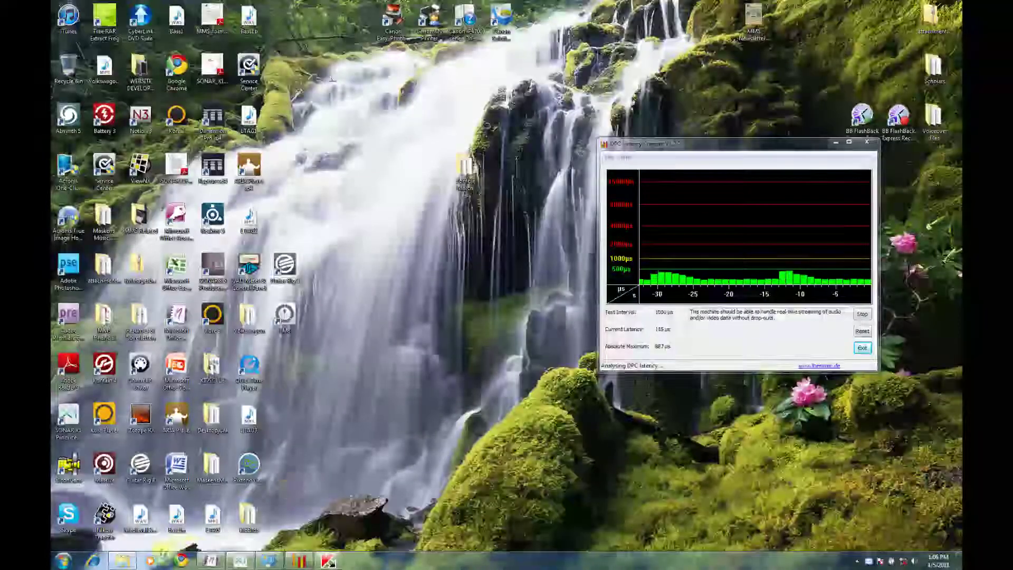